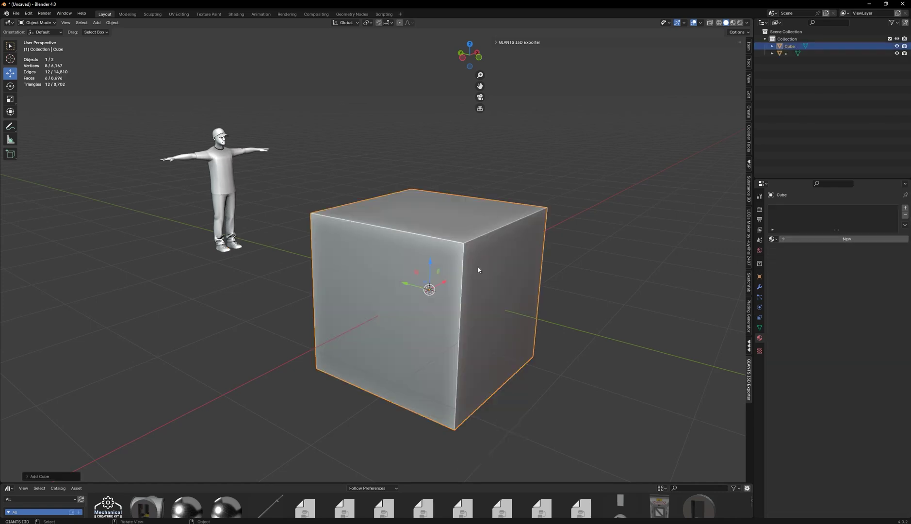
Step: Enter Edit Mode on the cube and extrude its upper face
key(Tab)
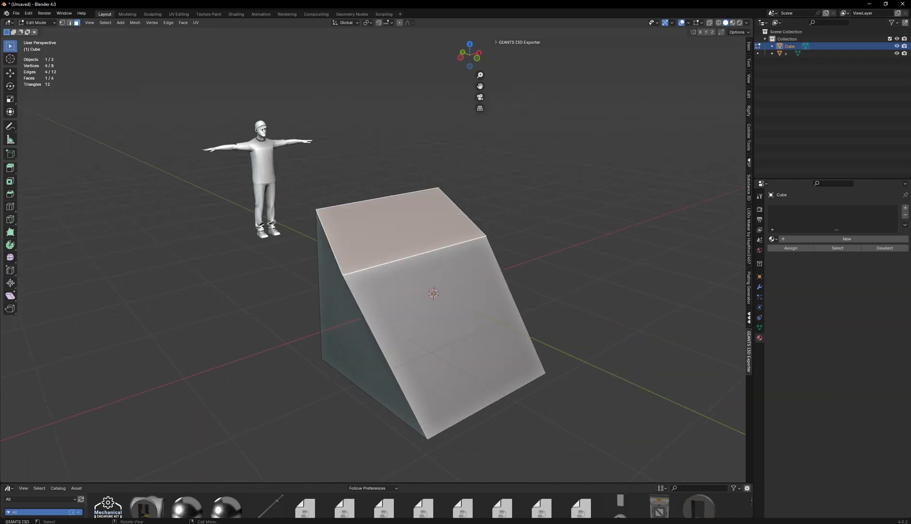
middle_drag(456, 221, 387, 198)
key(e)
click(440, 188)
middle_drag(440, 188, 518, 200)
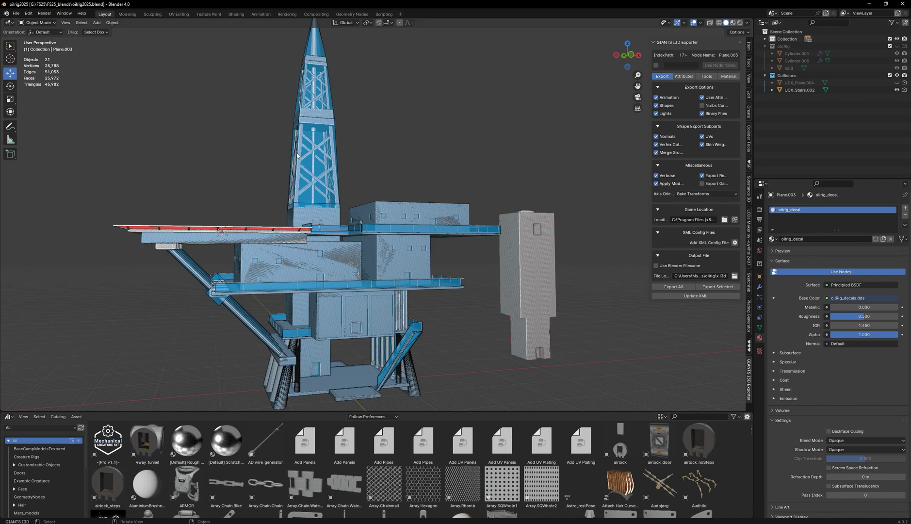
Step: Inspect the oil rig model, and switch to Meshy to view the Art Deco dancing woman figurine from another angle
middle_drag(297, 155, 590, 170)
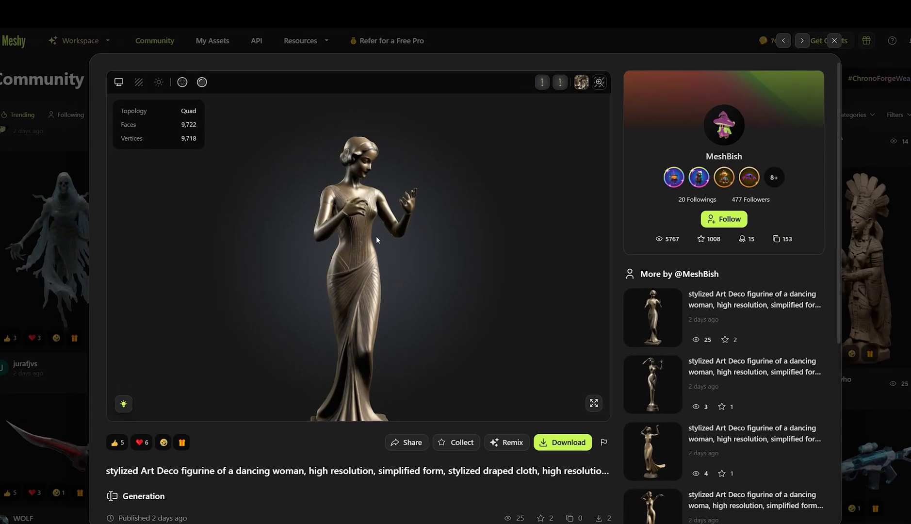
drag(368, 247, 738, 224)
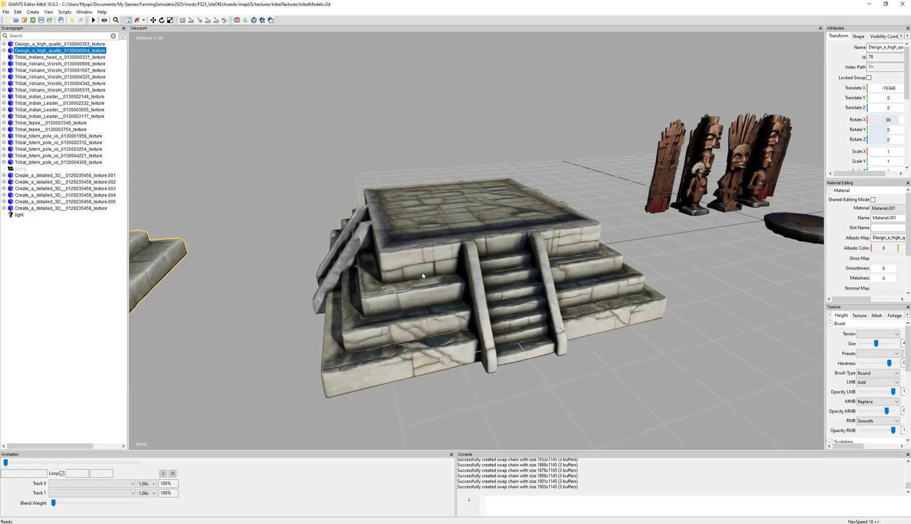
Step: Switch to GIANTS Editor and examine the imported stone altar, tribal statues and totem poles
alt+drag(422, 273, 424, 272)
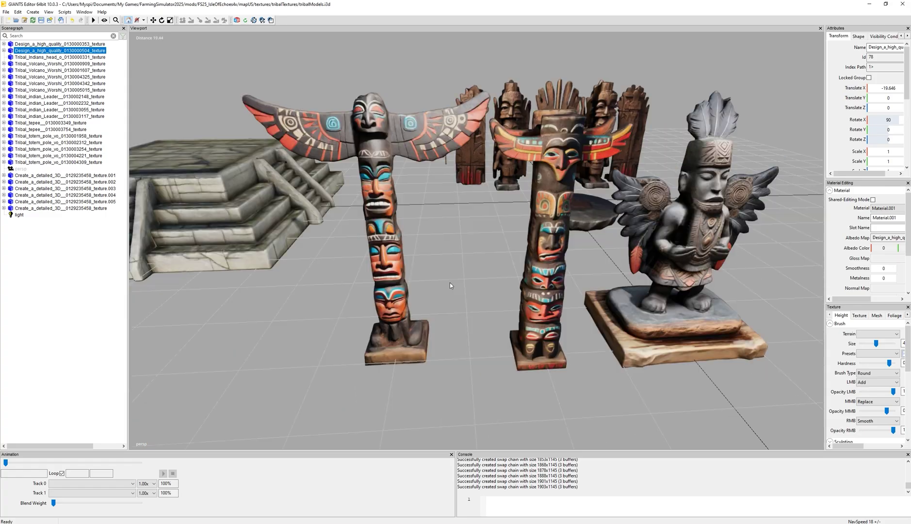
alt+drag(449, 282, 453, 281)
right_drag(453, 281, 547, 267)
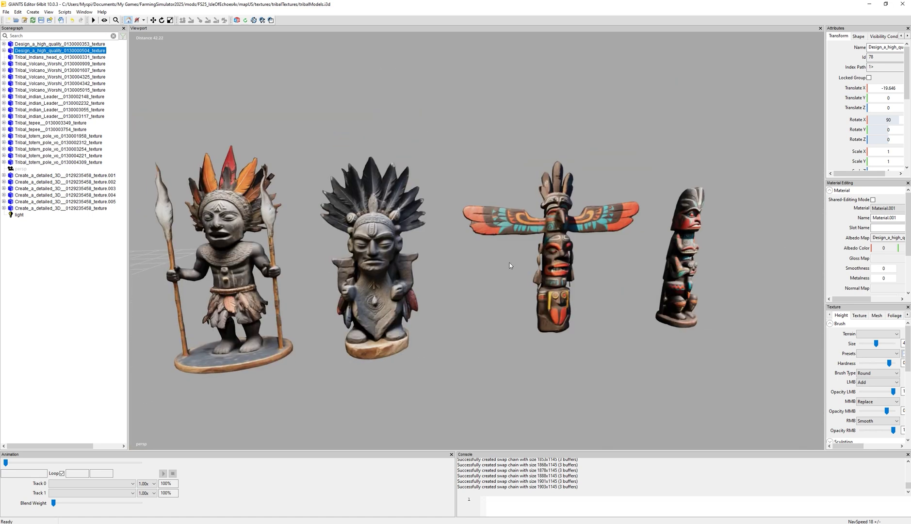
right_drag(509, 266, 483, 263)
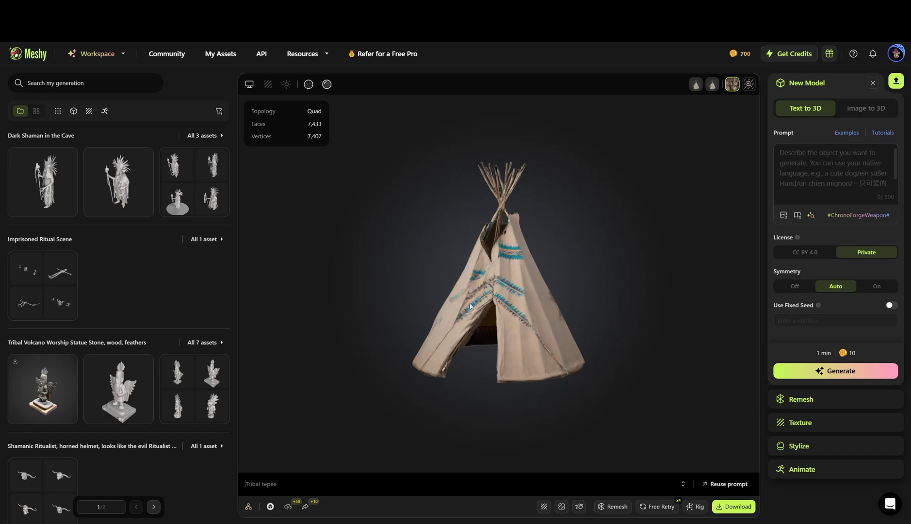
Step: Switch to Meshy, examine the tribal tepee model and browse the trending Community models
drag(470, 306, 522, 303)
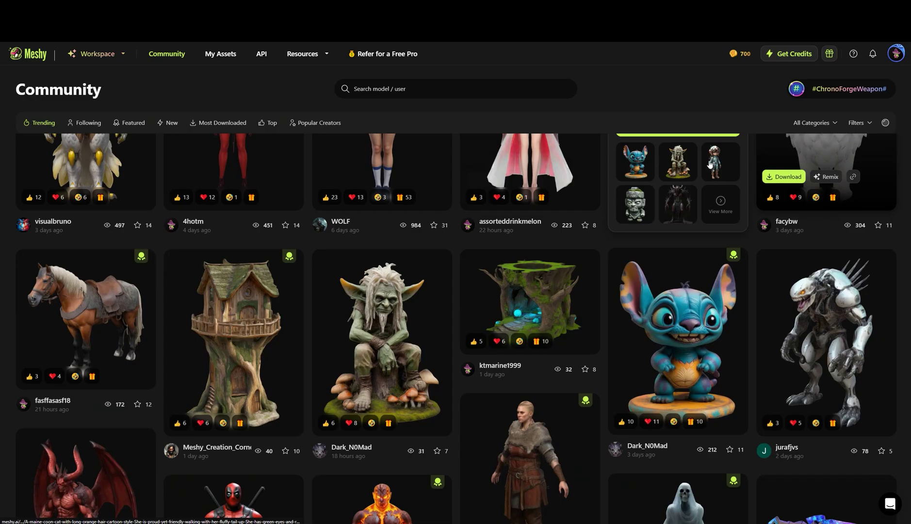
scroll(706, 165, down, 5)
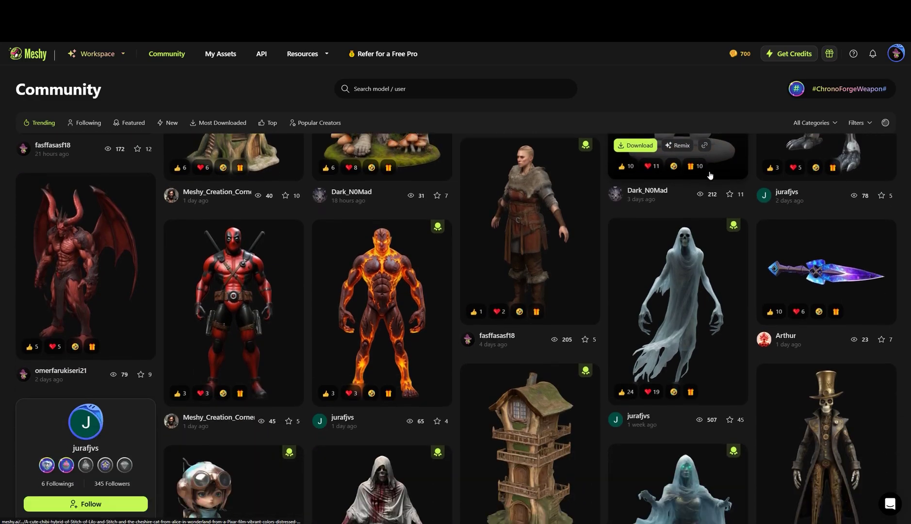
scroll(711, 181, down, 4)
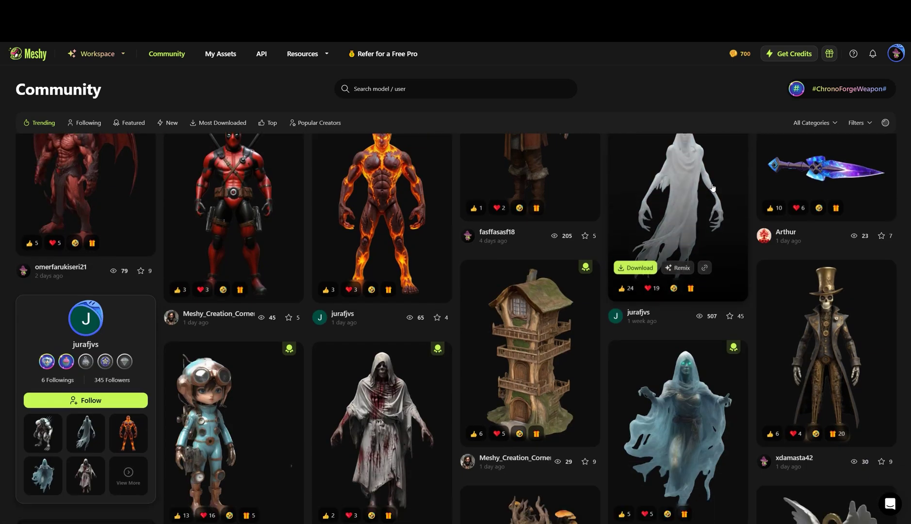
scroll(712, 187, down, 10)
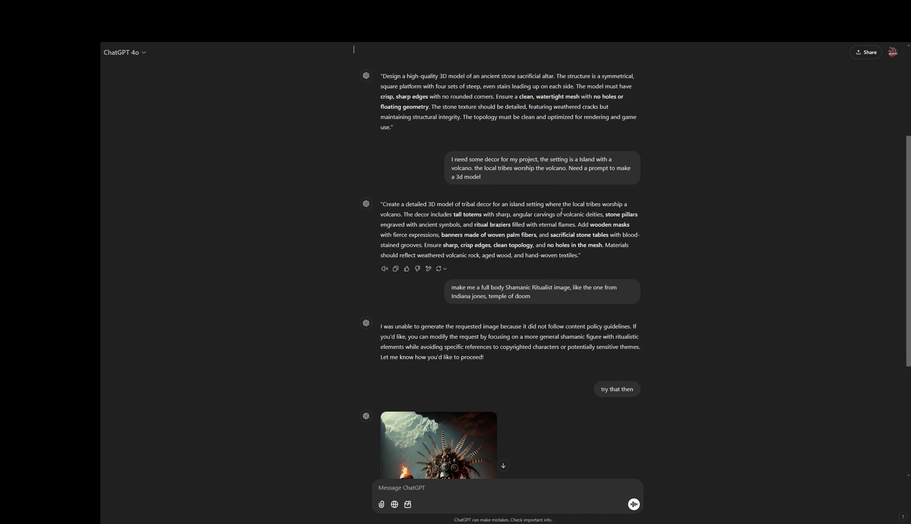
Step: Switch to the ChatGPT conversation and open the generated shamanic ritualist image at full size
scroll(562, 211, down, 5)
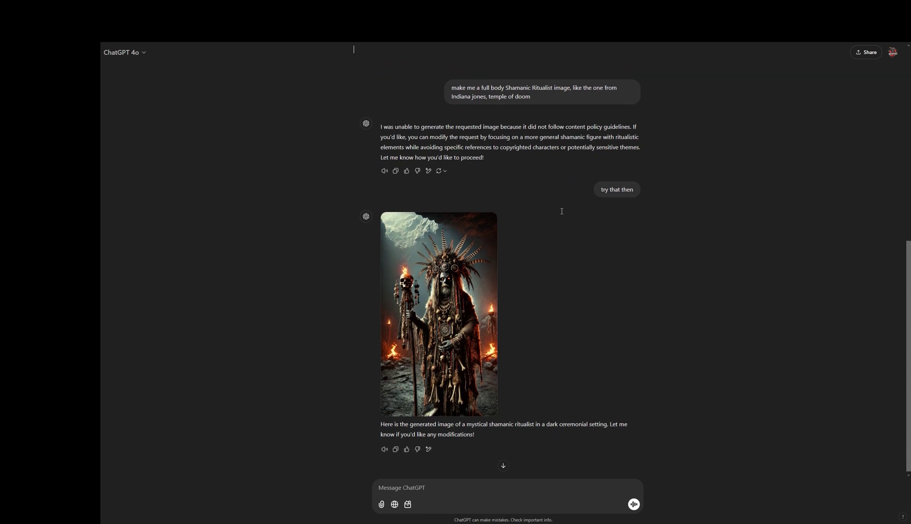
click(480, 238)
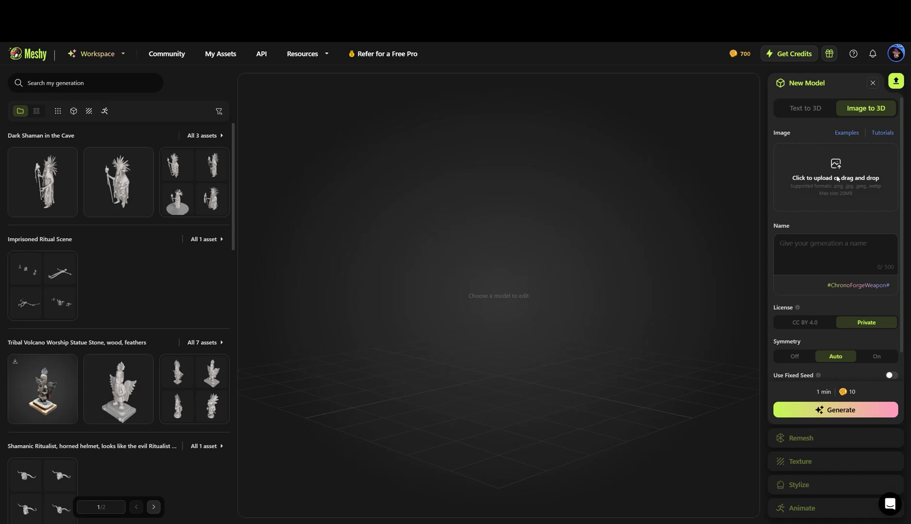
Step: In Meshy's Image to 3D, upload the shaman image, set the license to CC BY 4.0 and generate the model
click(835, 167)
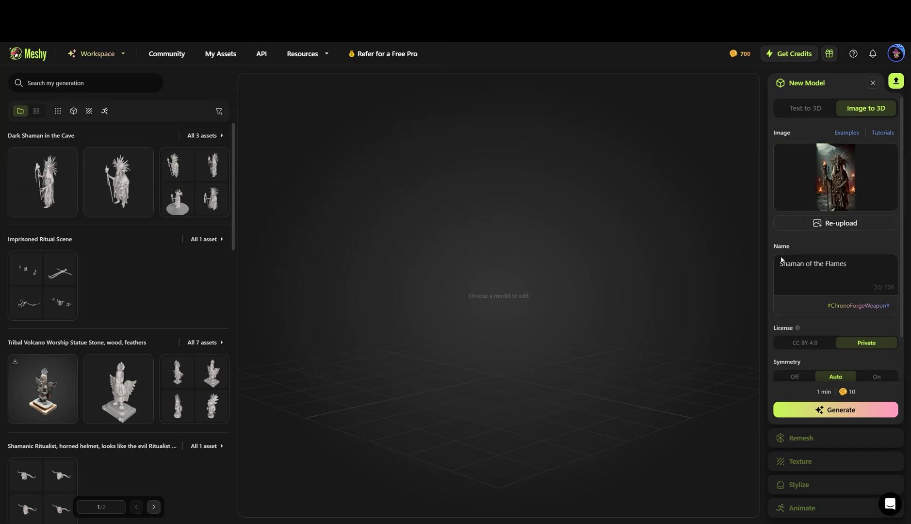
mouse_move(797, 329)
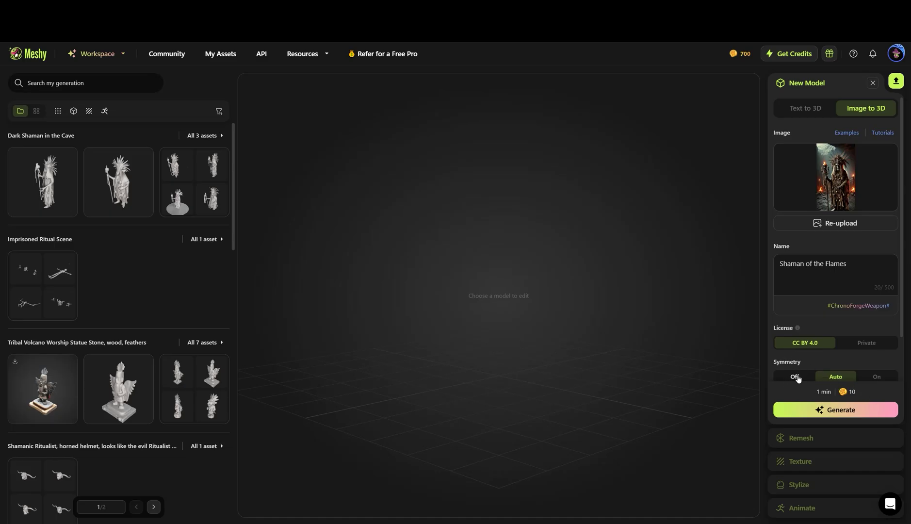
click(836, 412)
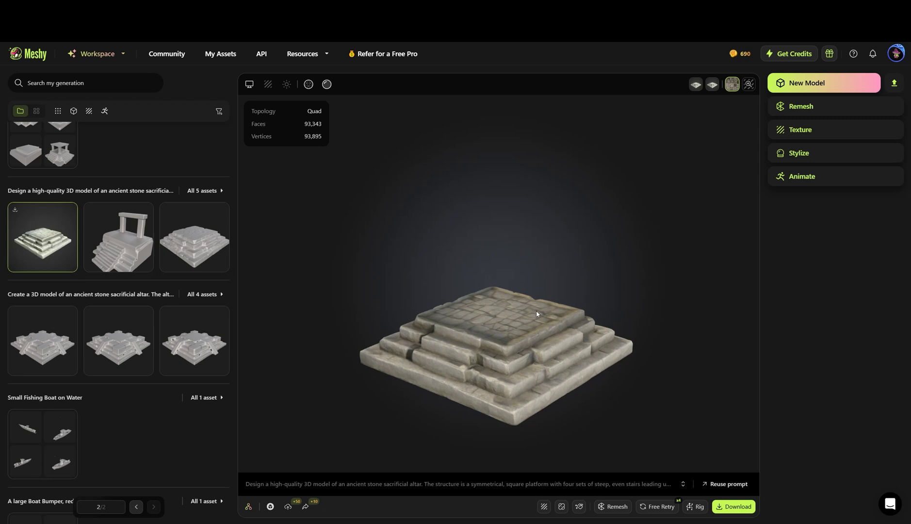
Step: Examine the stepped stone sacrificial altar up close, with its texture and as a plain untextured mesh
drag(538, 313, 572, 308)
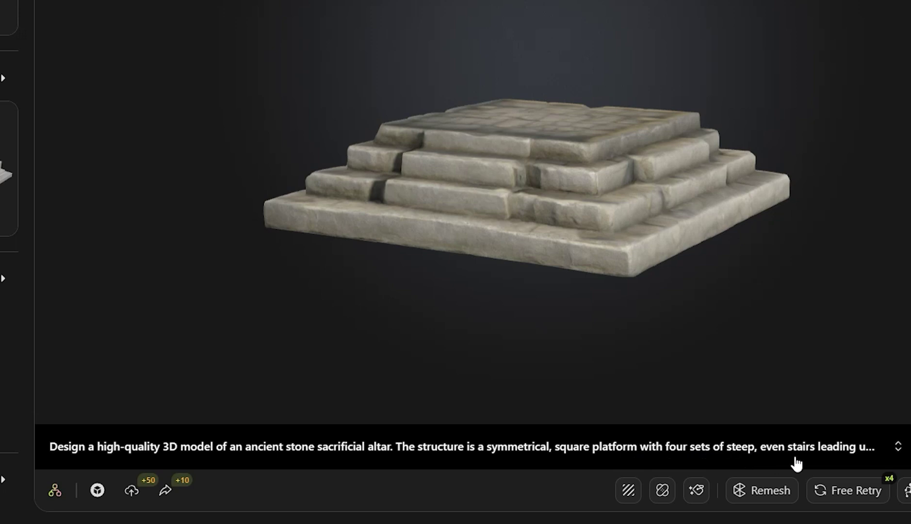
drag(672, 181, 486, 257)
scroll(485, 257, up, 3)
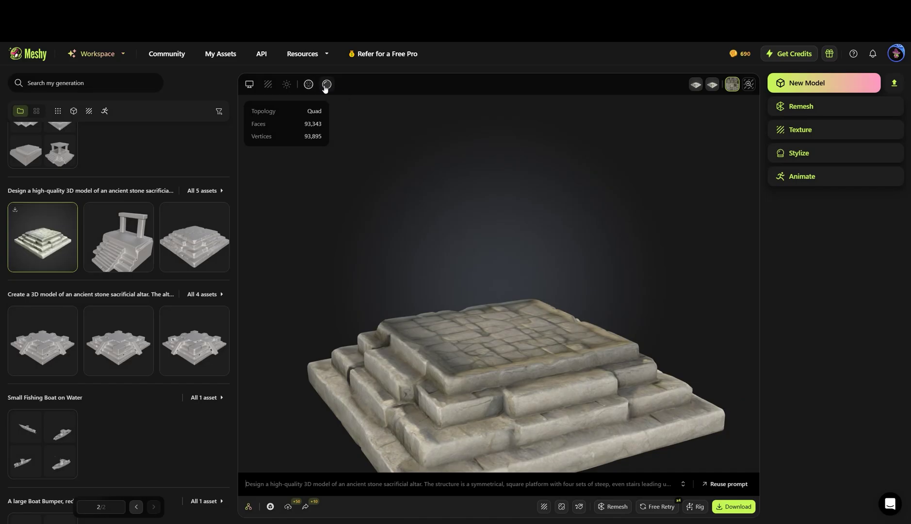
click(325, 85)
drag(448, 213, 417, 227)
drag(514, 191, 525, 189)
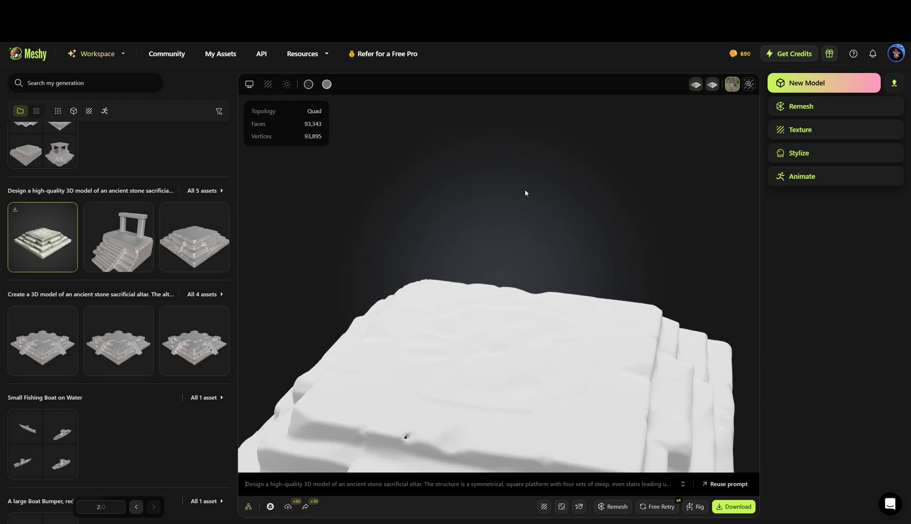
drag(446, 232, 469, 220)
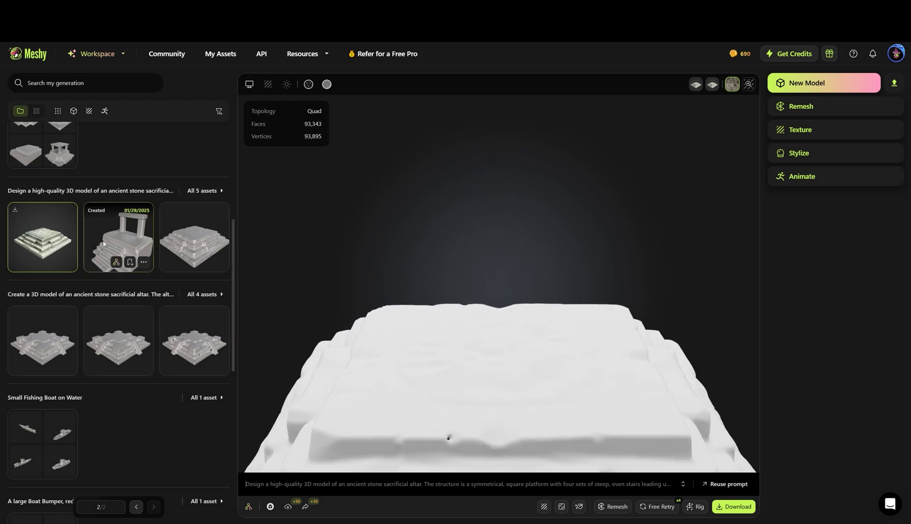
scroll(106, 242, up, 5)
scroll(109, 244, down, 3)
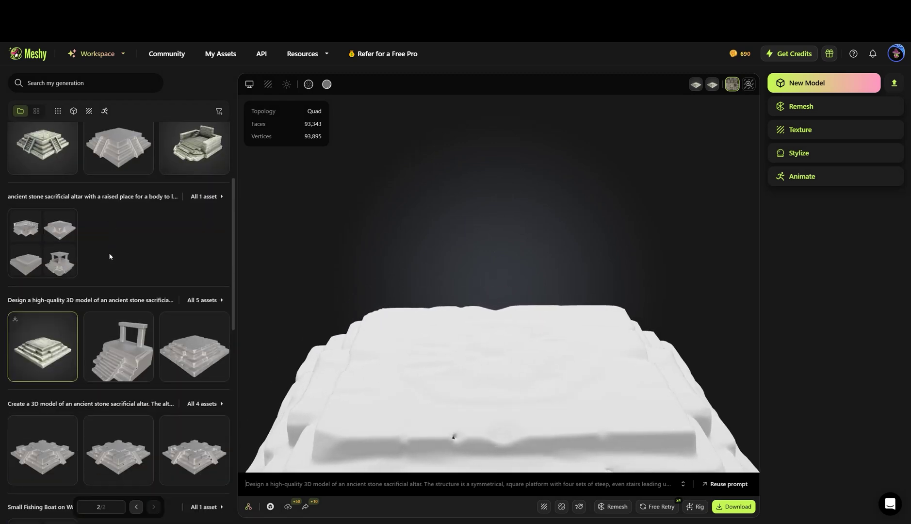
drag(528, 258, 484, 273)
scroll(99, 409, down, 7)
Step: Open the textured 2 man outboard boat from the generated assets and examine its mesh and texture
scroll(99, 410, down, 2)
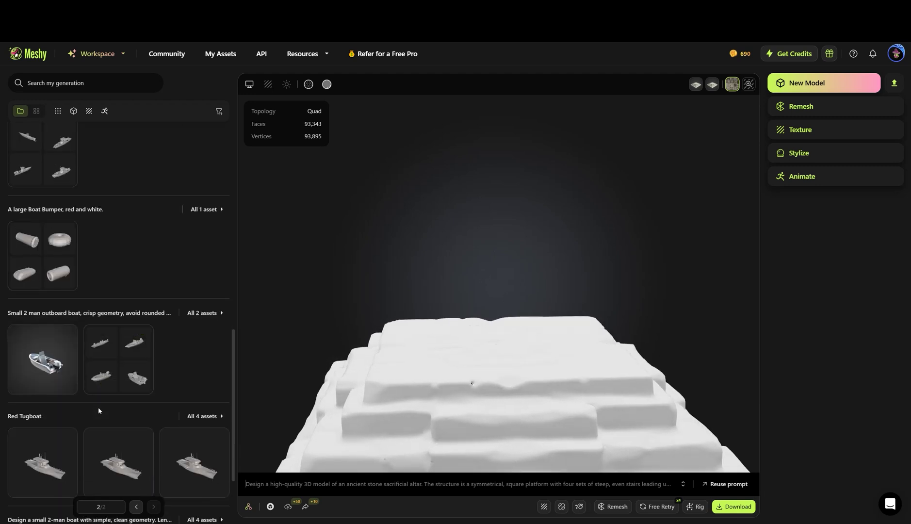
scroll(98, 408, down, 3)
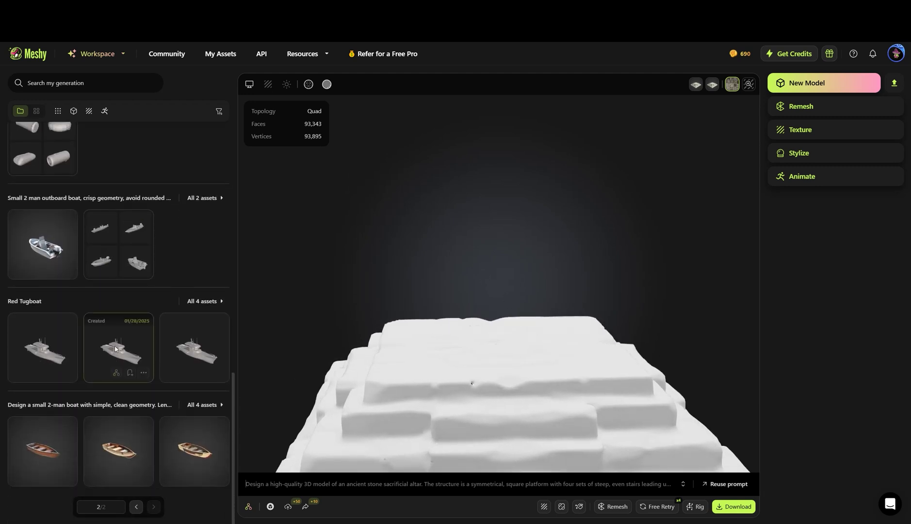
scroll(94, 316, up, 1)
click(63, 279)
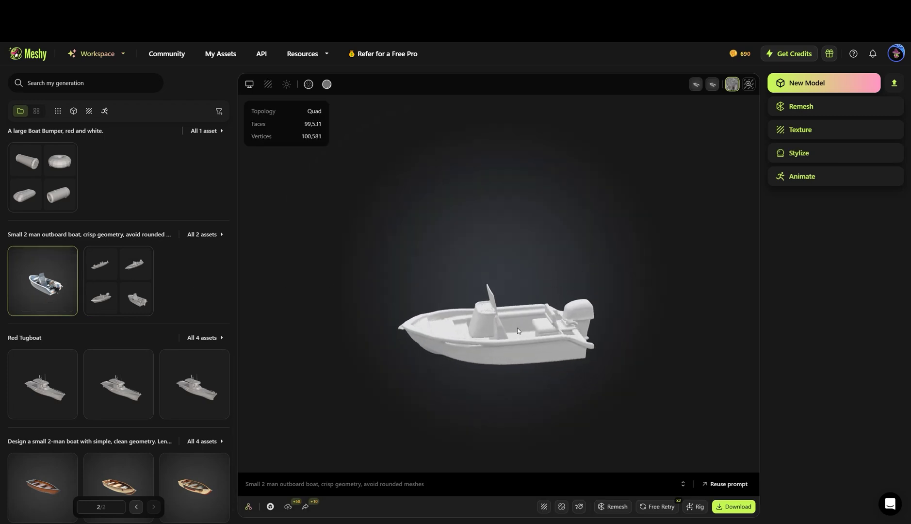
click(327, 85)
drag(627, 309, 524, 294)
Step: Open the second and third Red Tugboat models and examine each from several angles
click(122, 372)
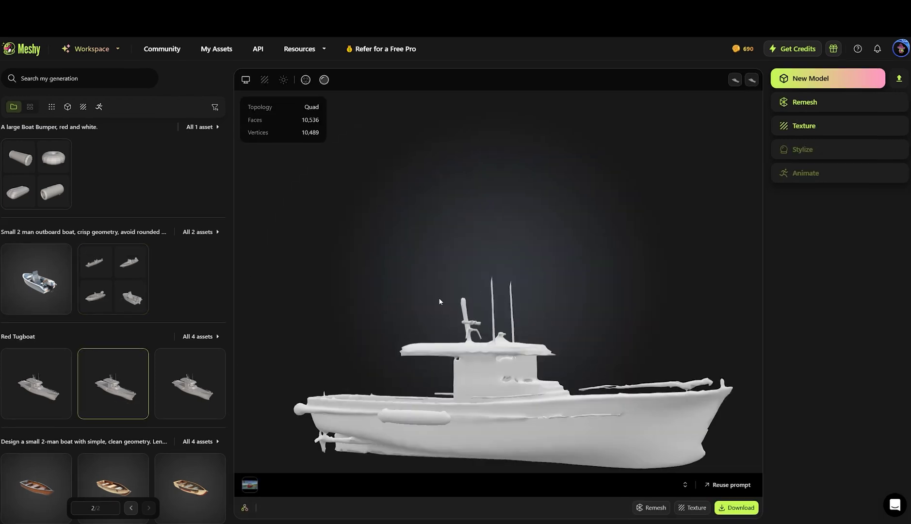
drag(449, 312, 573, 291)
drag(599, 213, 605, 308)
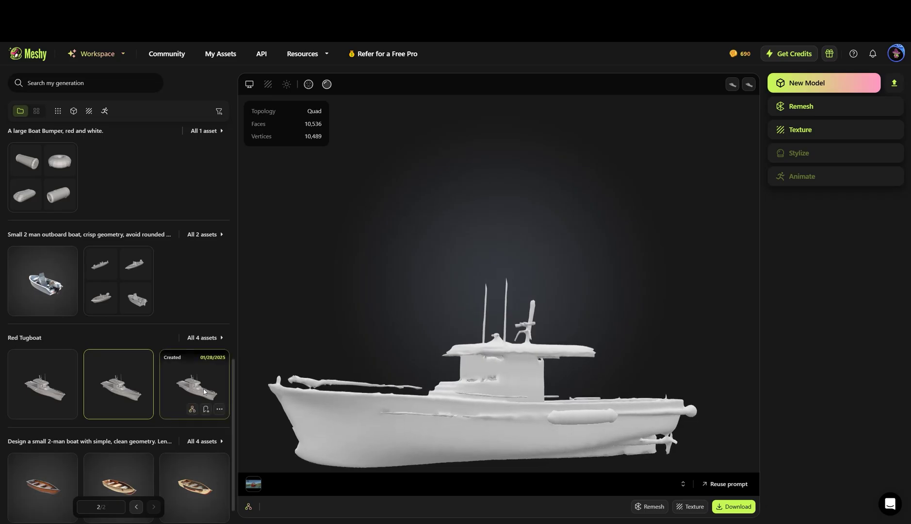
click(194, 383)
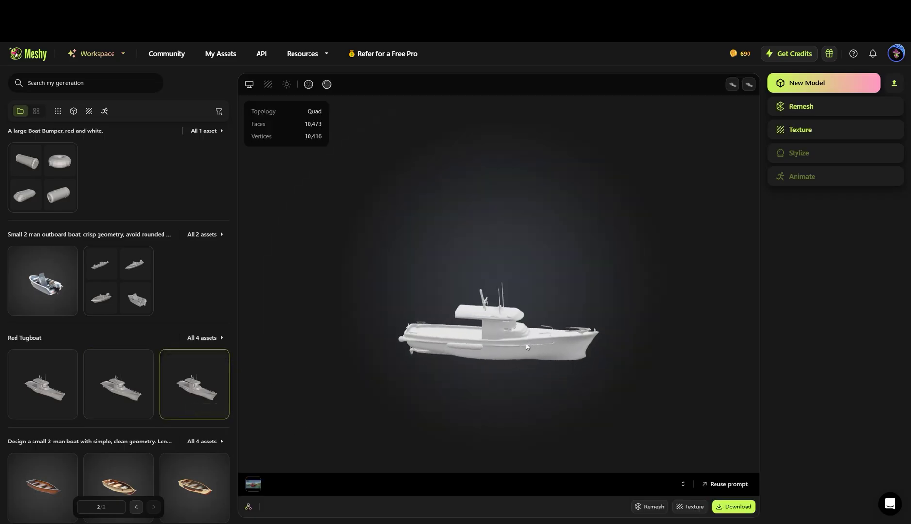
drag(492, 354, 556, 321)
scroll(196, 319, up, 5)
Step: Open the textured "Tribal Indians head on a pike" model and examine it closely from several sides
scroll(162, 315, up, 8)
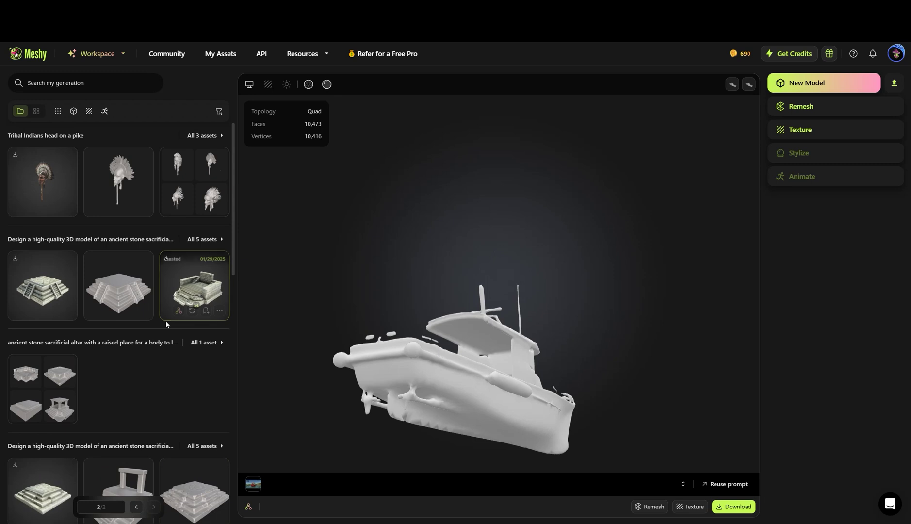
click(45, 182)
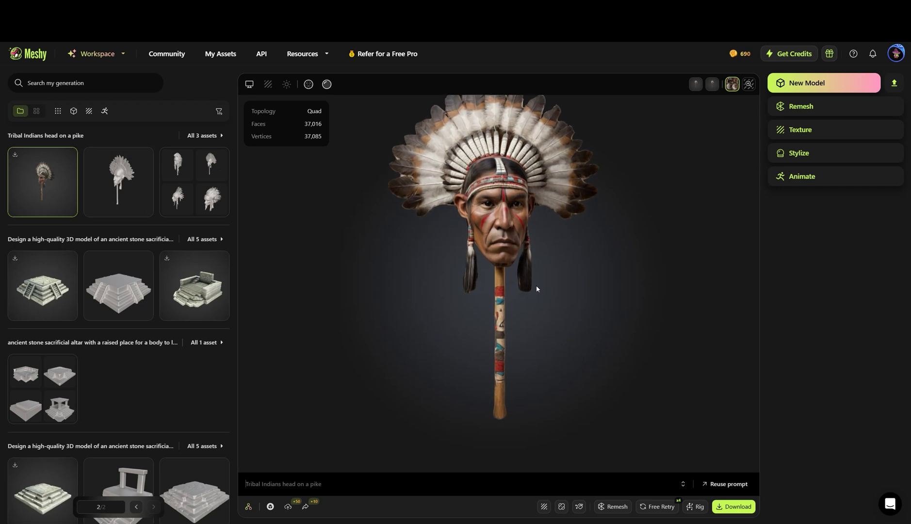
drag(525, 299, 655, 324)
scroll(556, 212, up, 4)
drag(555, 212, 403, 187)
scroll(512, 219, down, 3)
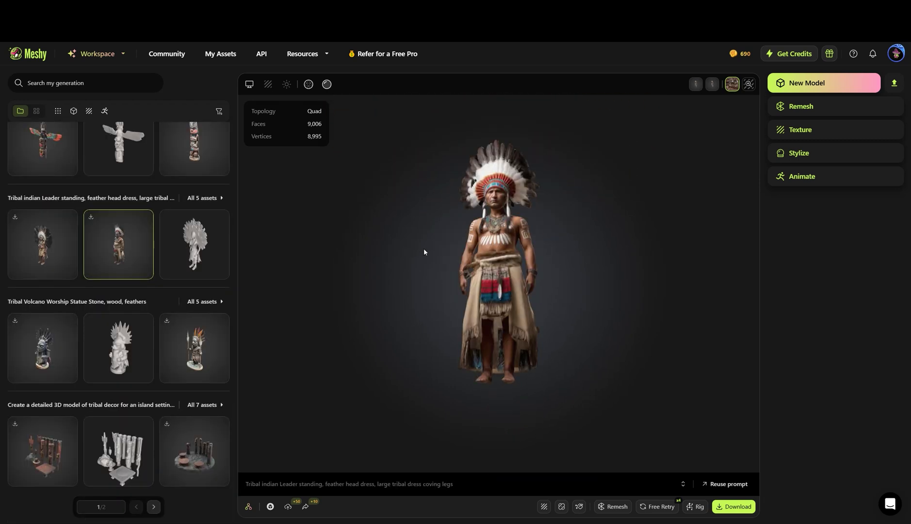
drag(410, 257, 427, 283)
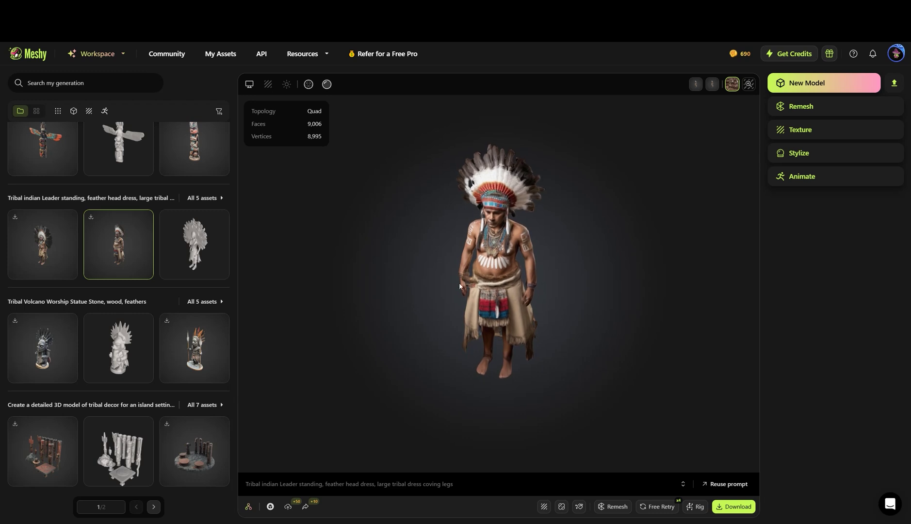
Step: Examine the two textured tribal Indian leader models with feather headdresses up close
drag(491, 261, 454, 235)
drag(482, 264, 545, 280)
scroll(546, 279, up, 3)
drag(491, 283, 526, 271)
click(43, 252)
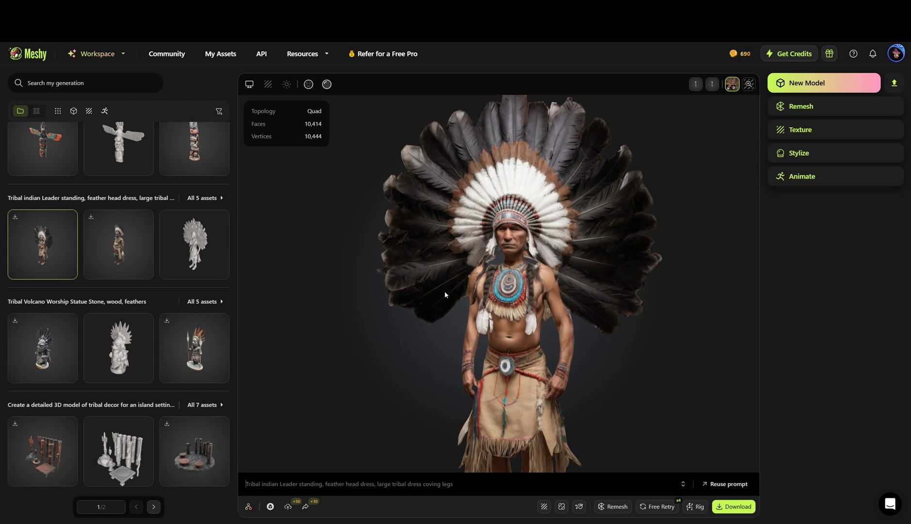
scroll(125, 271, up, 2)
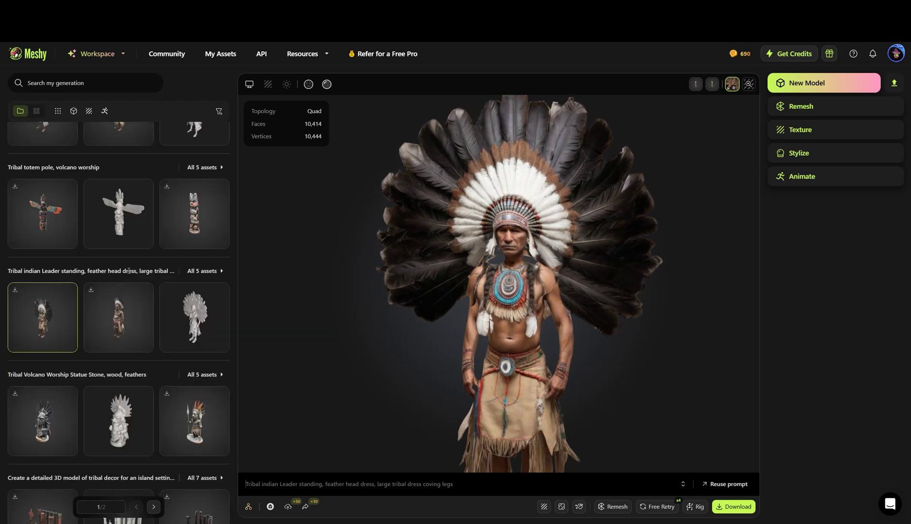
scroll(129, 270, down, 2)
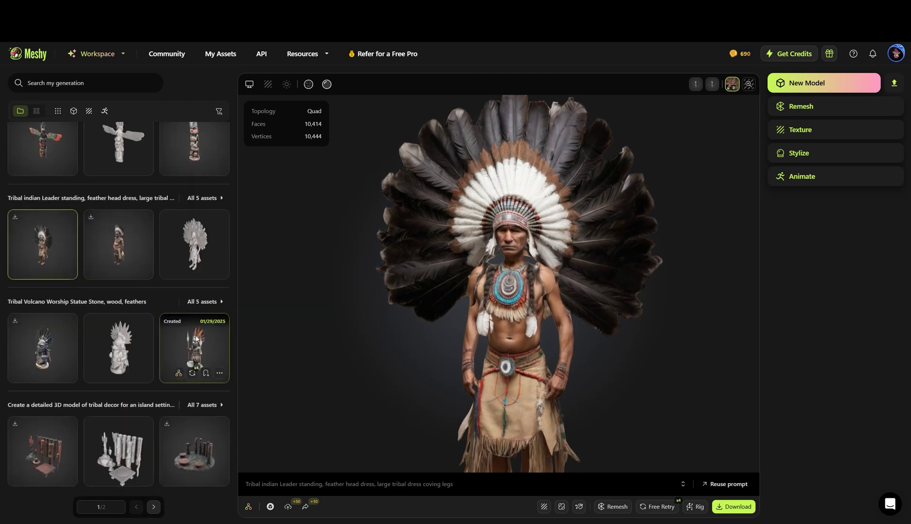
Step: Open the Shaman of the Flames drafts, enlarge the fourth draft to inspect it, and return to the four-draft comparison
click(44, 183)
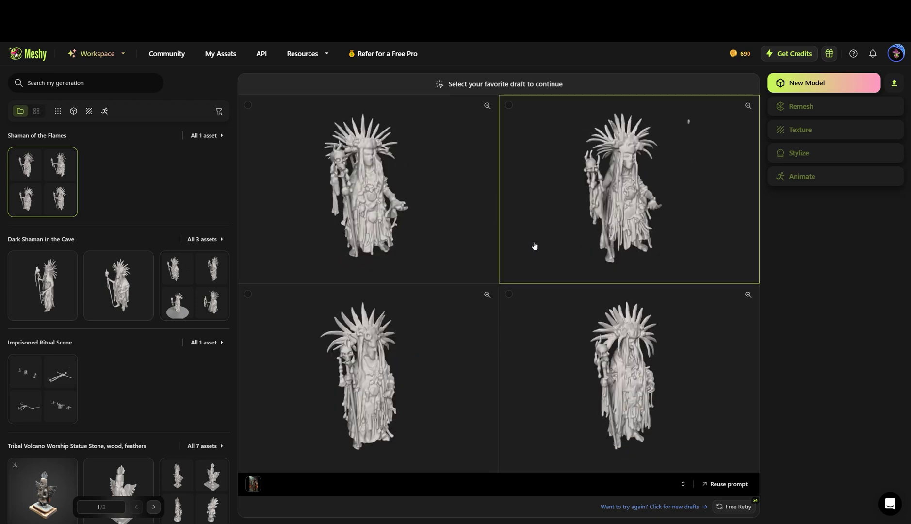
click(748, 295)
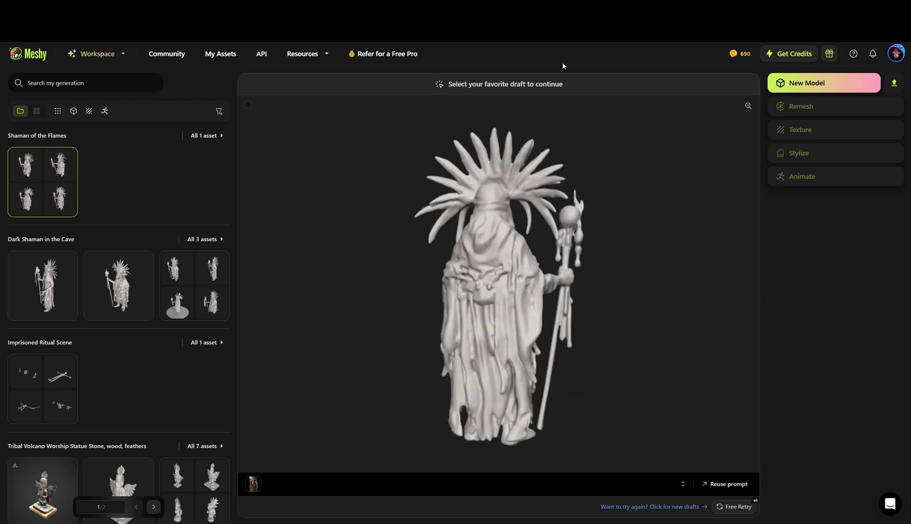
click(752, 106)
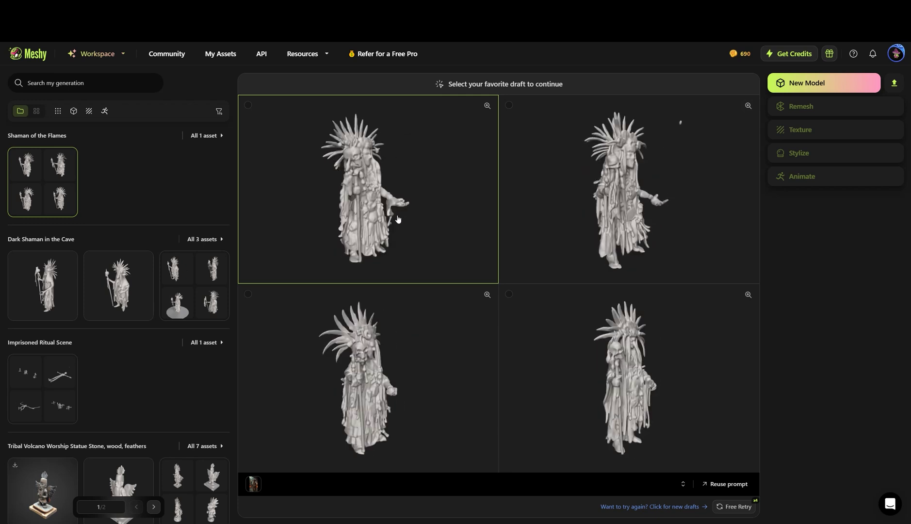
Step: Generate a textured model from the first Shaman of the Flames draft with Adaptive Medium polycount and Quad topology
click(400, 218)
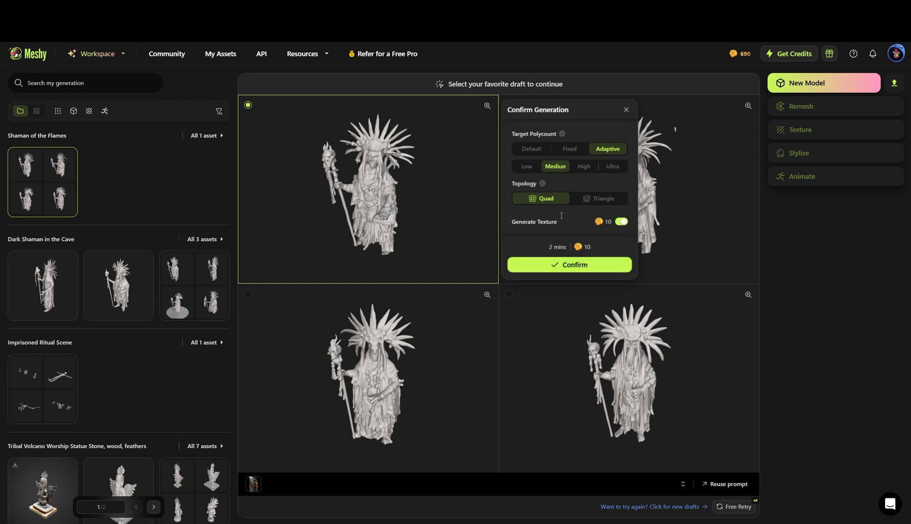
click(620, 223)
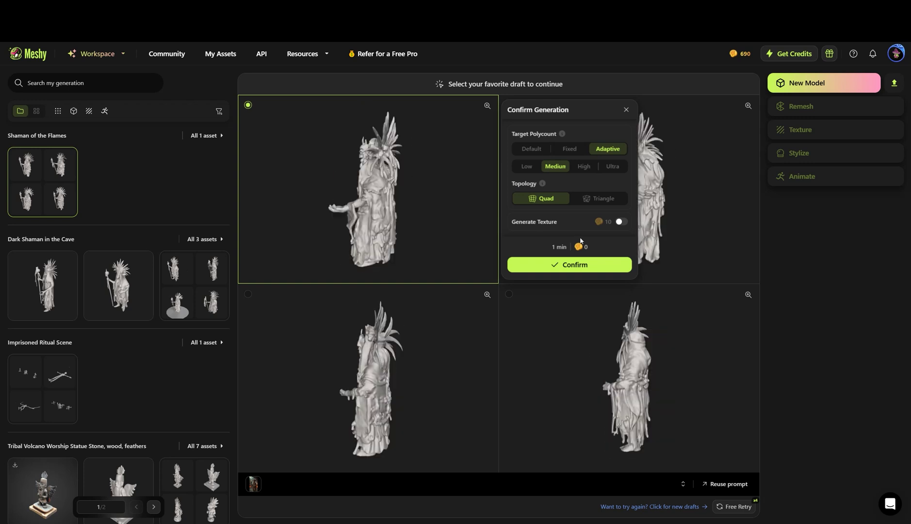
click(583, 264)
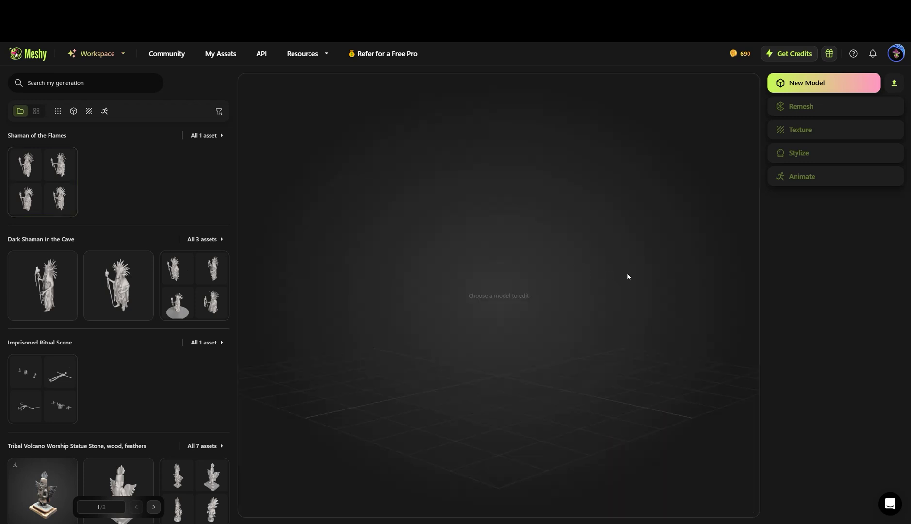
Step: Reopen the Shaman of the Flames drafts and generate a textured model from the third draft
click(133, 185)
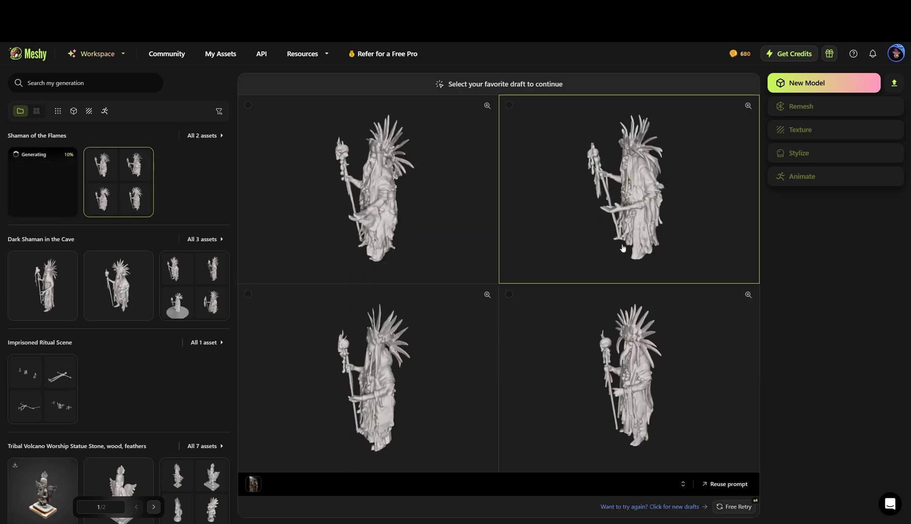
click(399, 372)
click(595, 454)
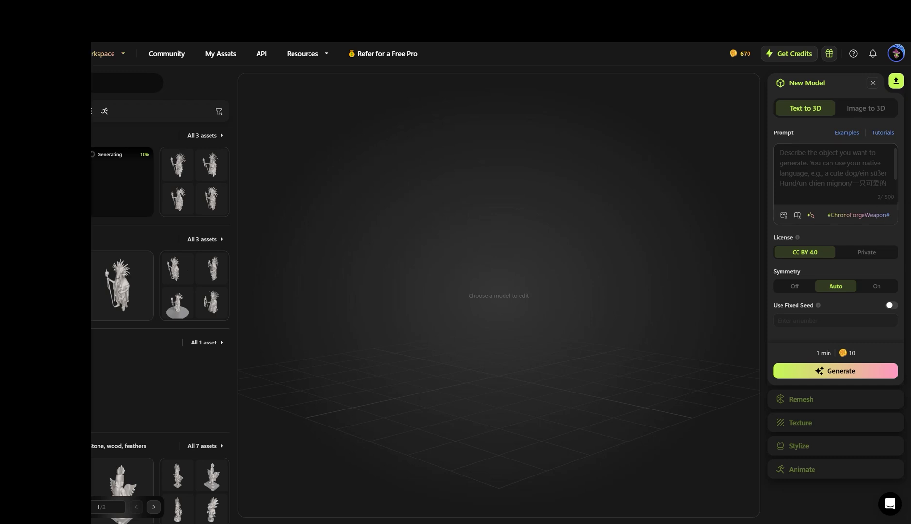
Step: Copy the tribal decor description from ChatGPT and generate Meshy drafts from "tribal decor for an island setting where the local tribes worship a volcano."
click(160, 10)
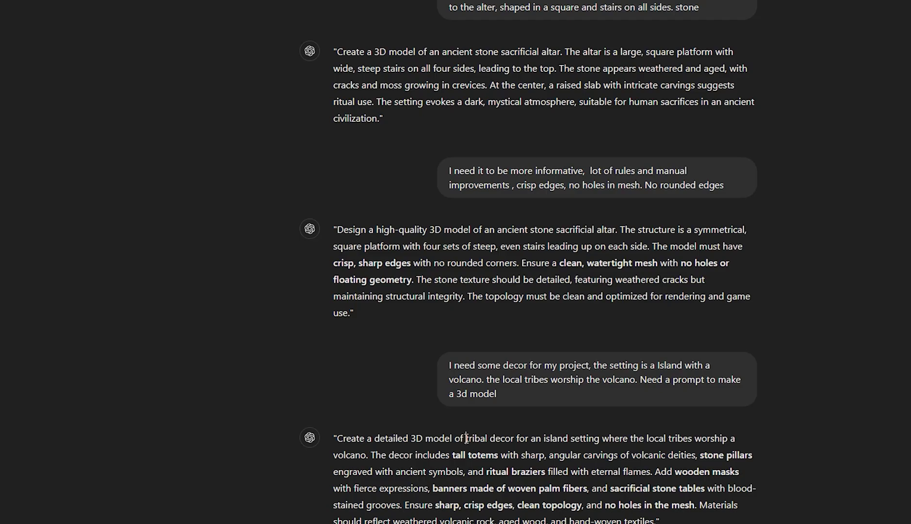
drag(466, 438, 368, 456)
key(ctrl+c)
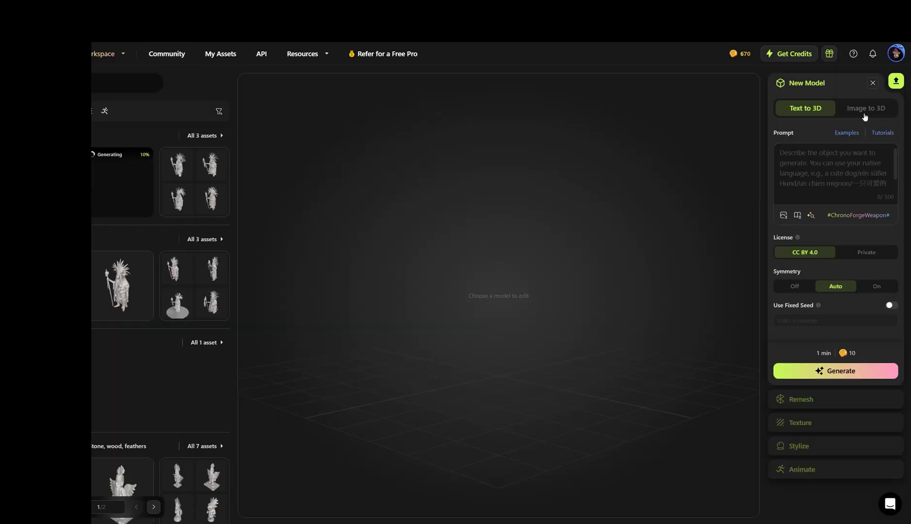
click(821, 162)
key(ctrl+v)
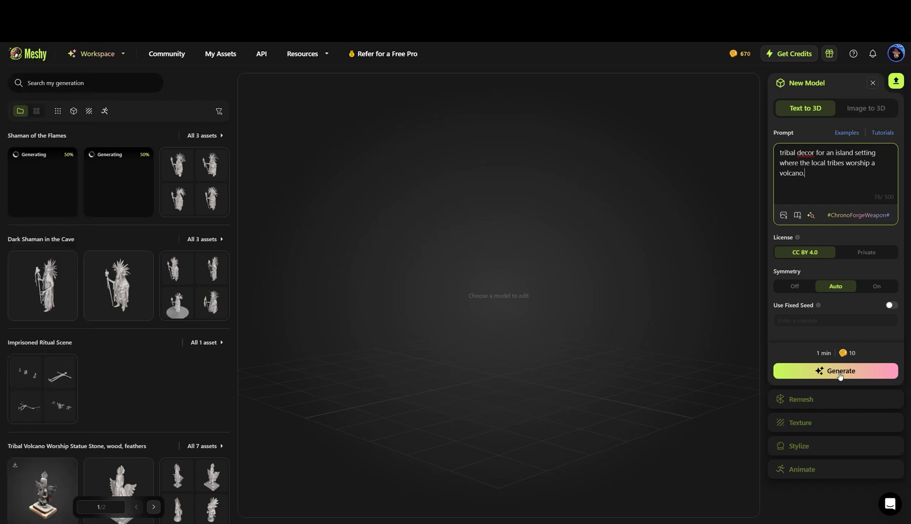
click(838, 372)
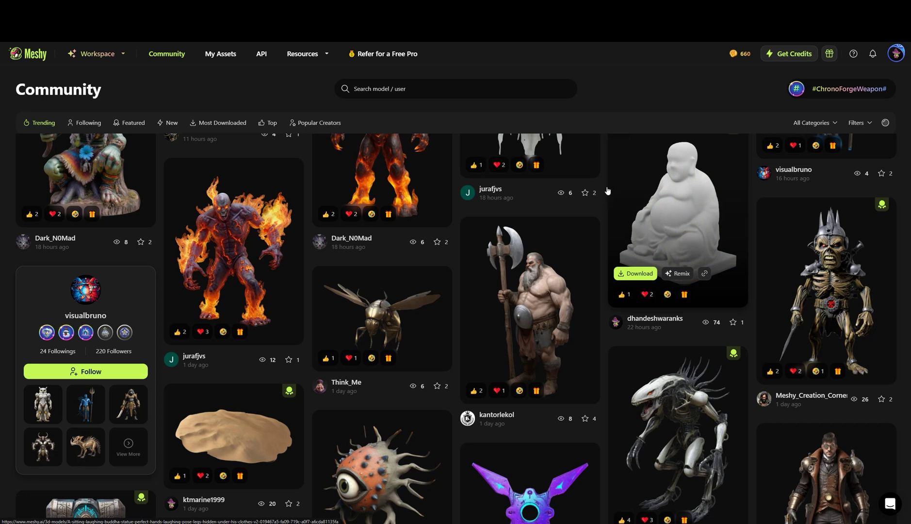
Step: Browse the trending community models to examine the weapons, creatures and characters other creators have generated
scroll(574, 238, down, 5)
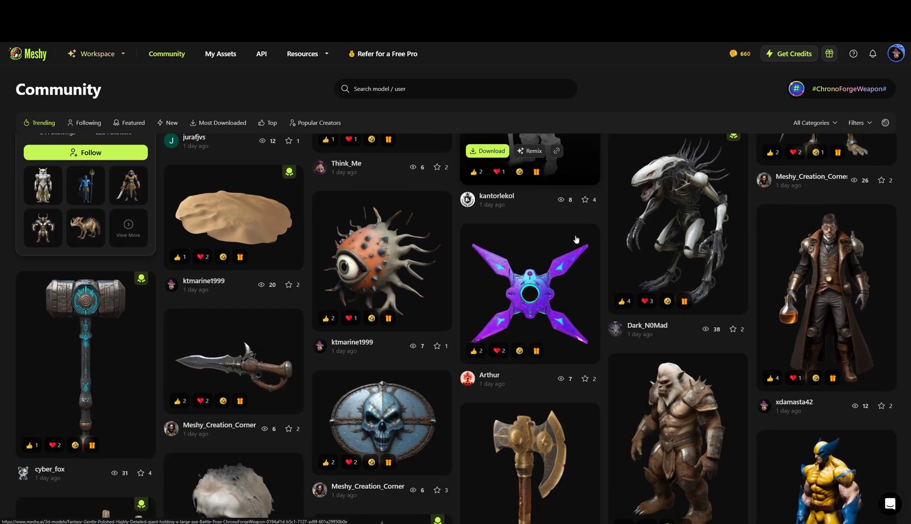
scroll(576, 239, down, 2)
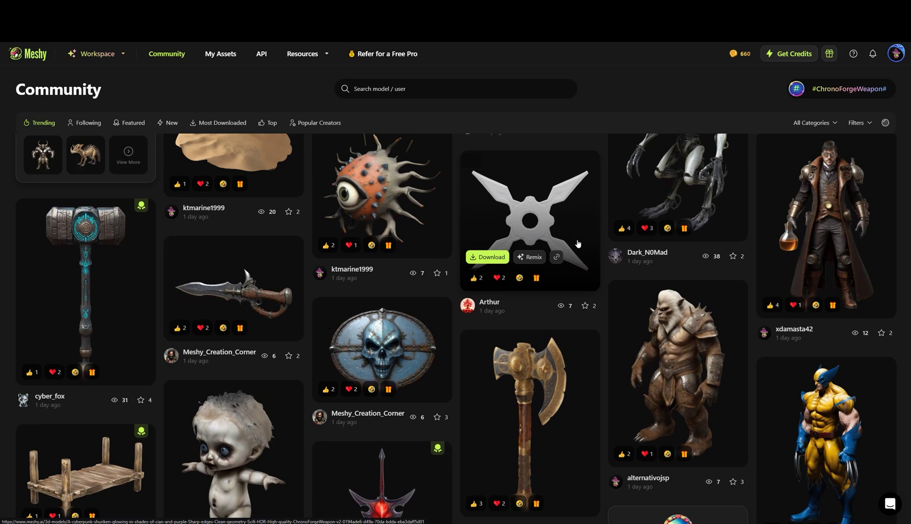
scroll(577, 243, down, 5)
scroll(577, 247, down, 3)
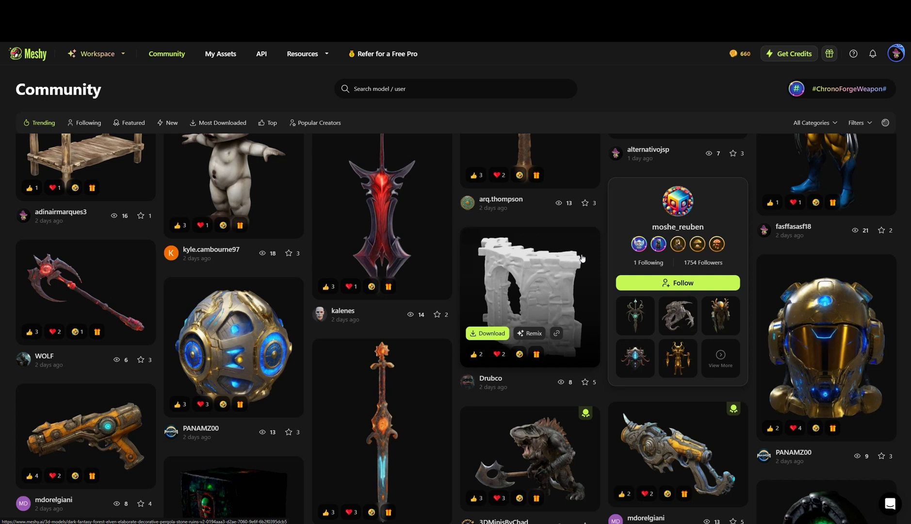
scroll(584, 255, down, 7)
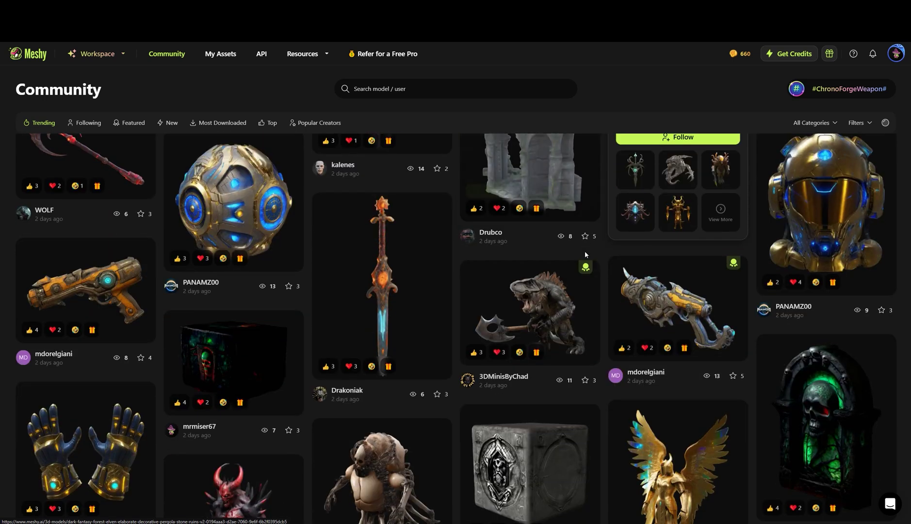
scroll(584, 251, down, 4)
scroll(584, 251, down, 2)
scroll(585, 254, down, 8)
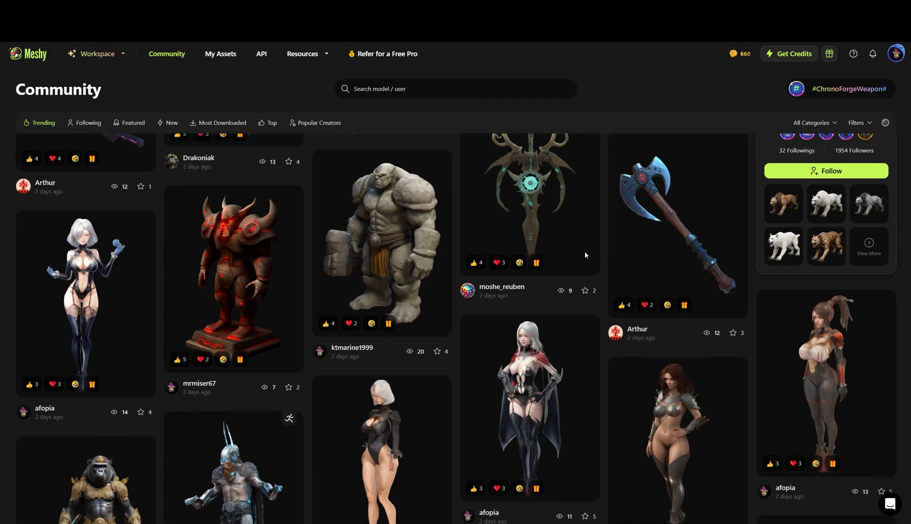
scroll(584, 251, down, 4)
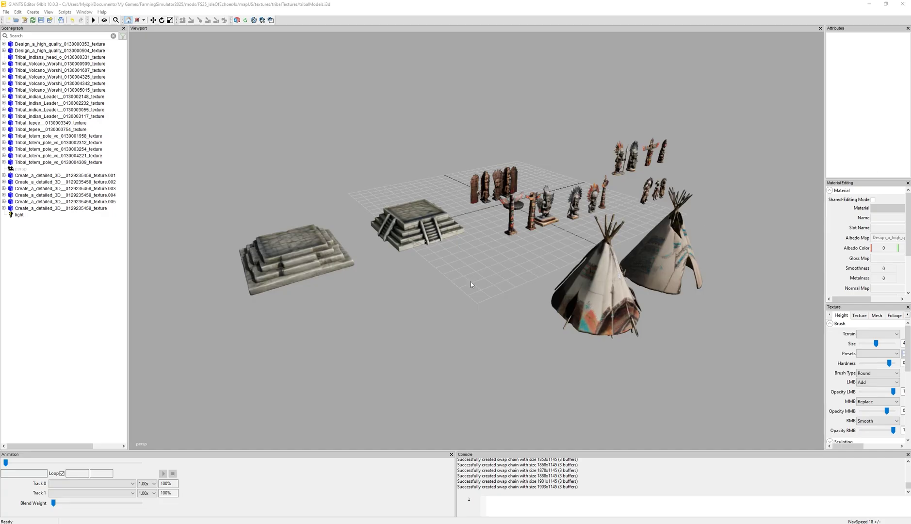
Step: Switch to GIANTS Editor and examine the imported altars, tepees, totem poles and tribal statues in tribalModels.i3d
mouse_move(426, 276)
alt+mouse_down()
mouse_move(435, 269)
mouse_move(431, 277)
alt+mouse_up()
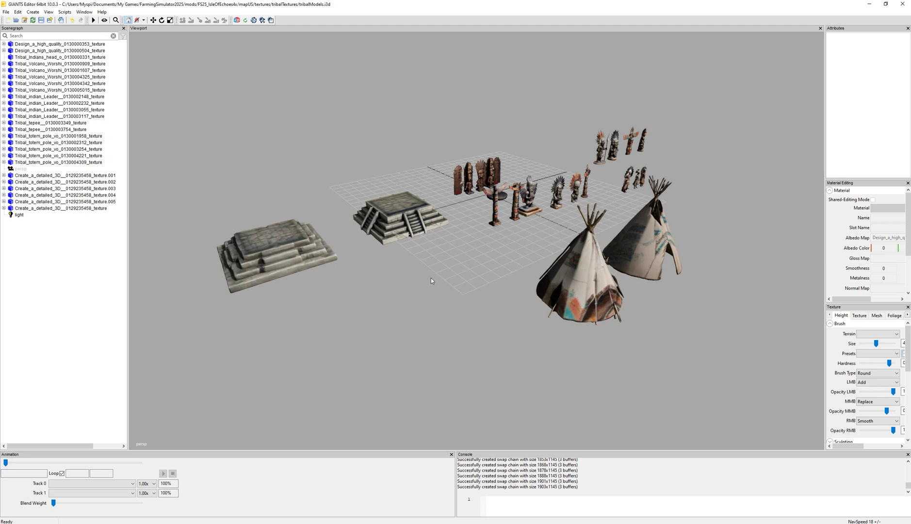
scroll(431, 278, up, 2)
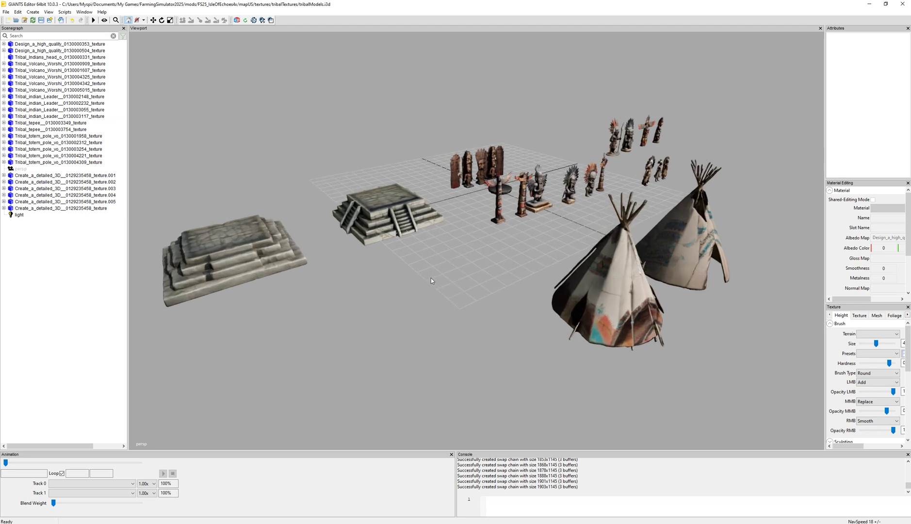
alt+drag(430, 279, 436, 274)
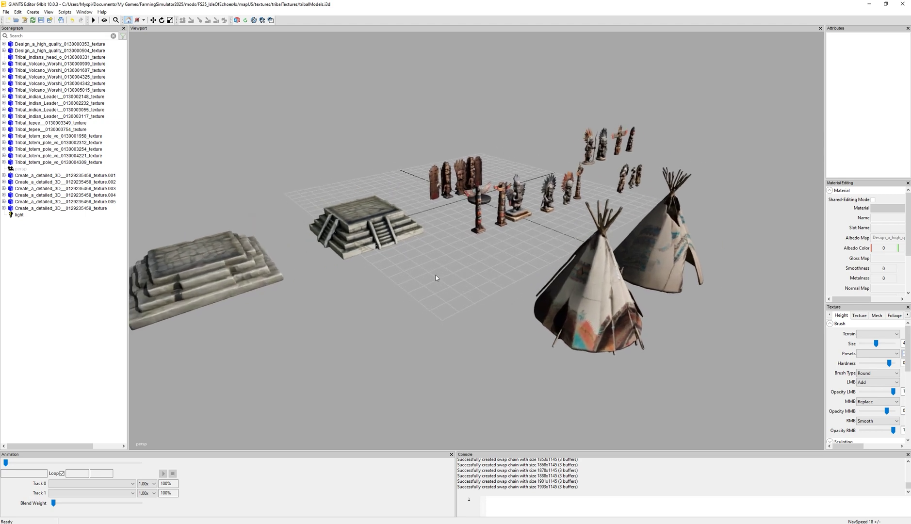
key(s)
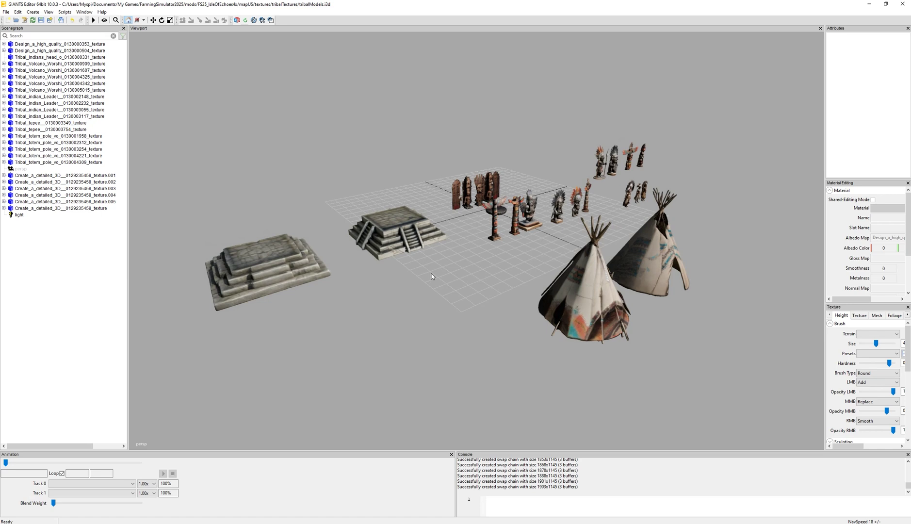
key(s)
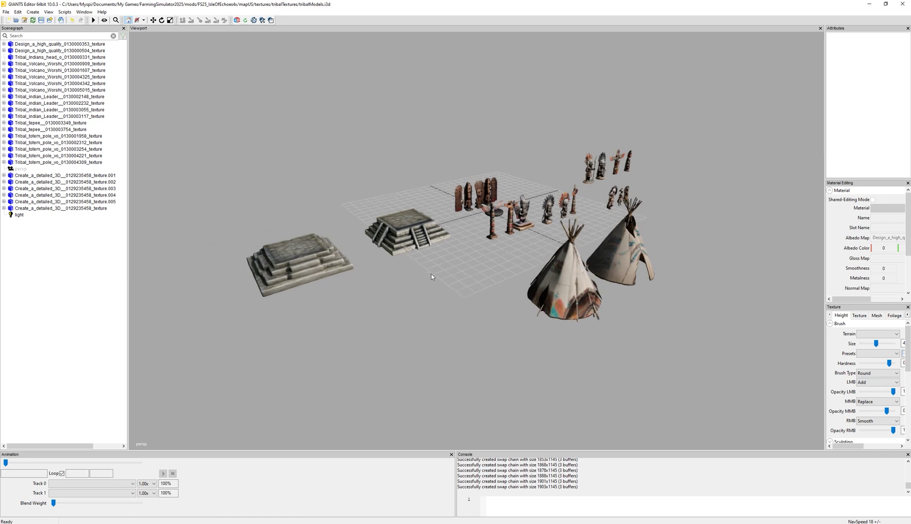
alt+drag(432, 273, 431, 274)
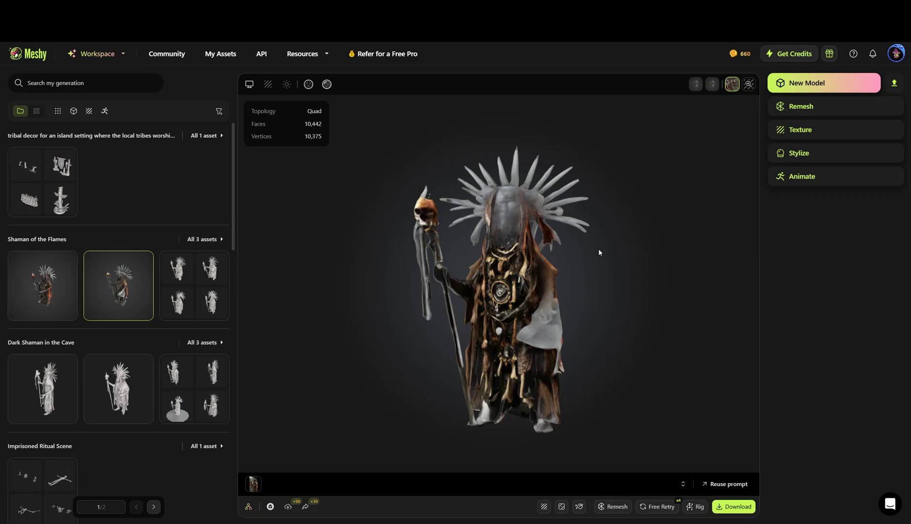
Step: Inspect the textured Shaman of the Flames model with the grey headdress in Meshy and request a free retry of it
drag(553, 304, 578, 308)
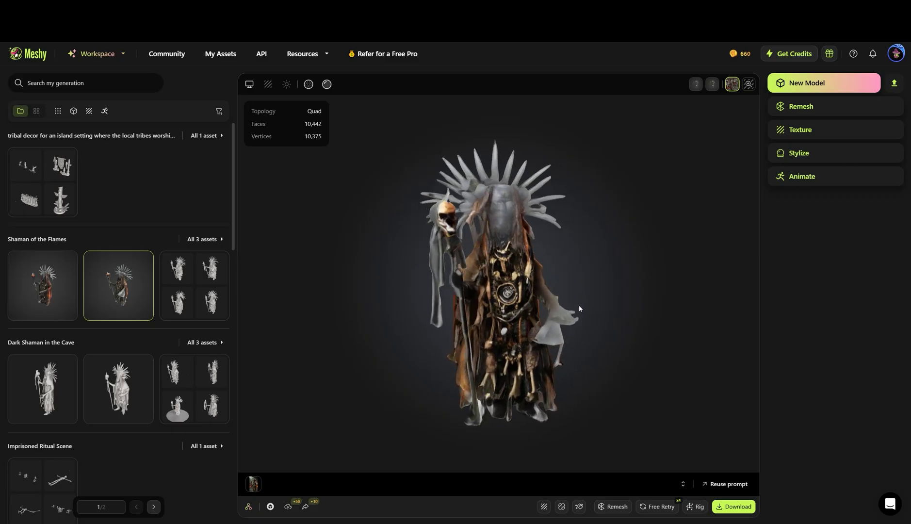
drag(578, 308, 621, 343)
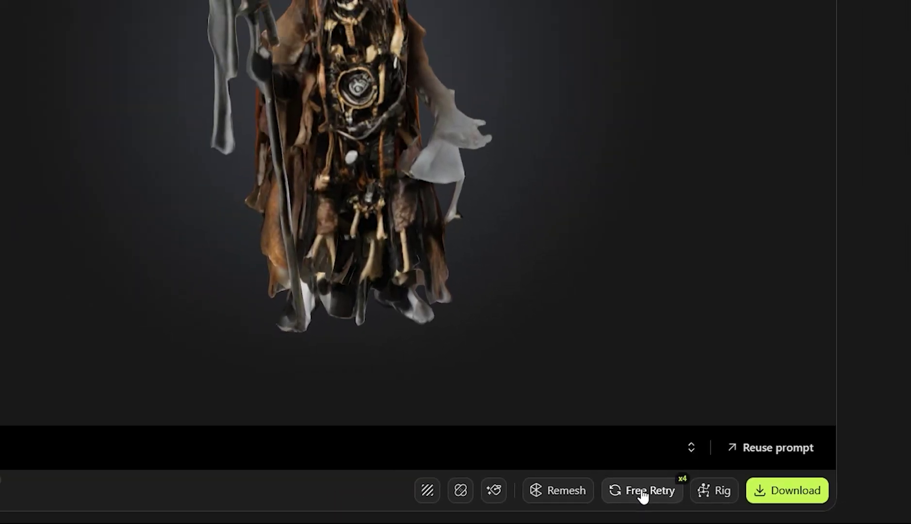
click(643, 493)
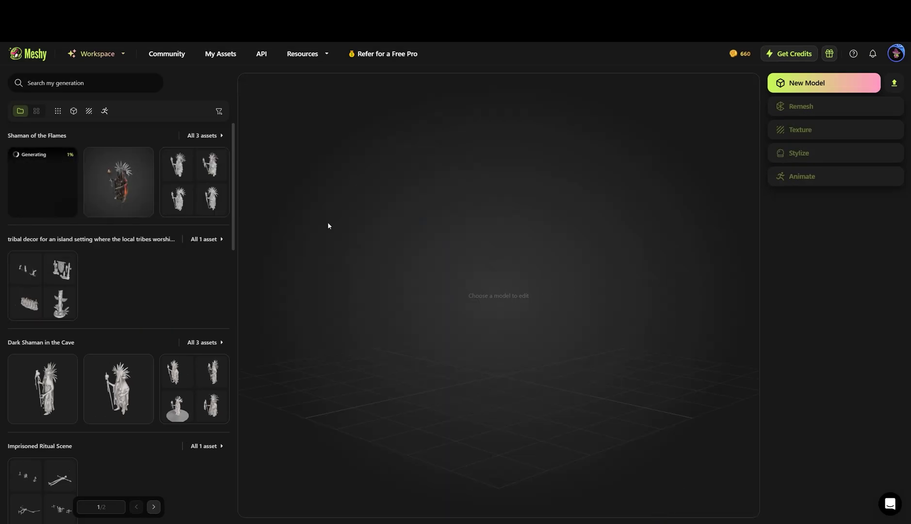
Step: Open the tribal decor drafts and generate the second draft, the banner with totems, without texture at Adaptive Medium polycount and Quad topology
click(55, 278)
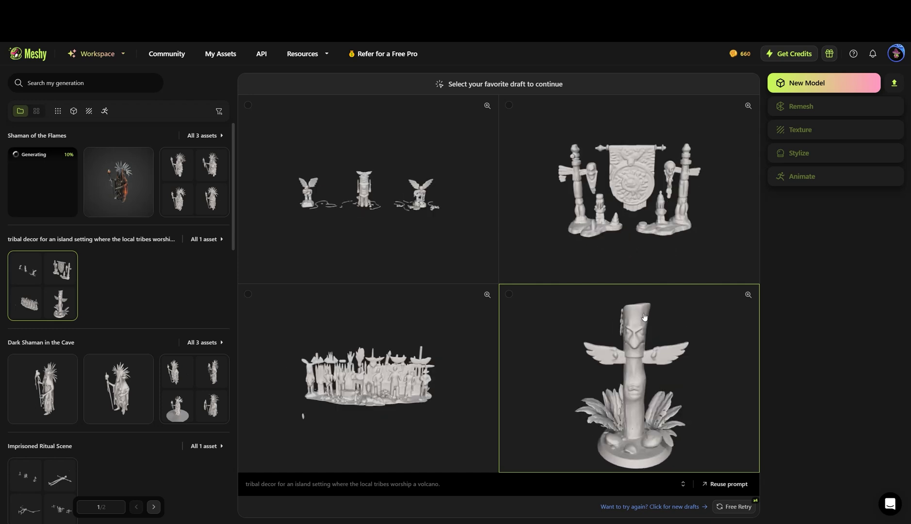
click(652, 245)
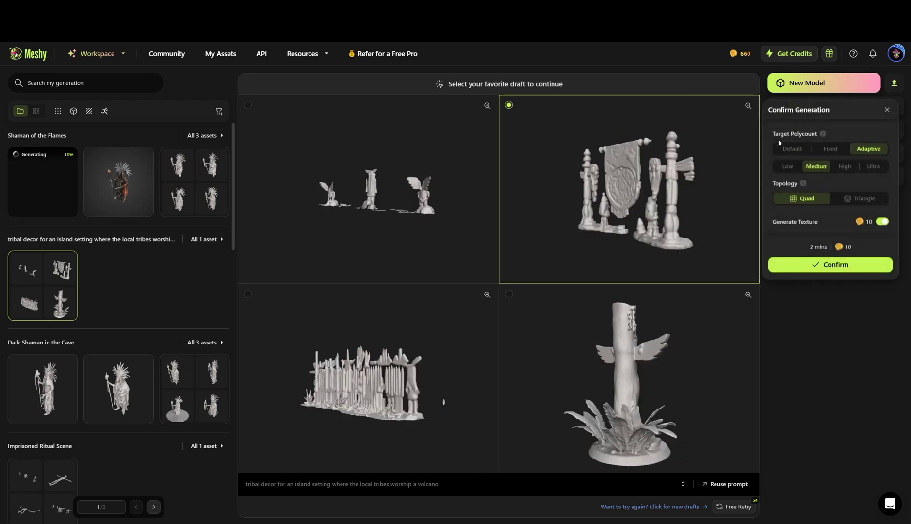
click(882, 222)
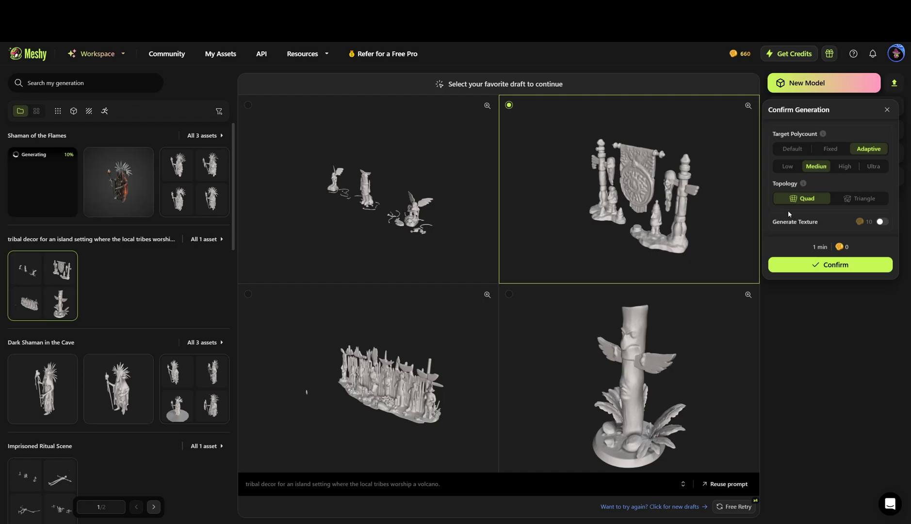
click(830, 265)
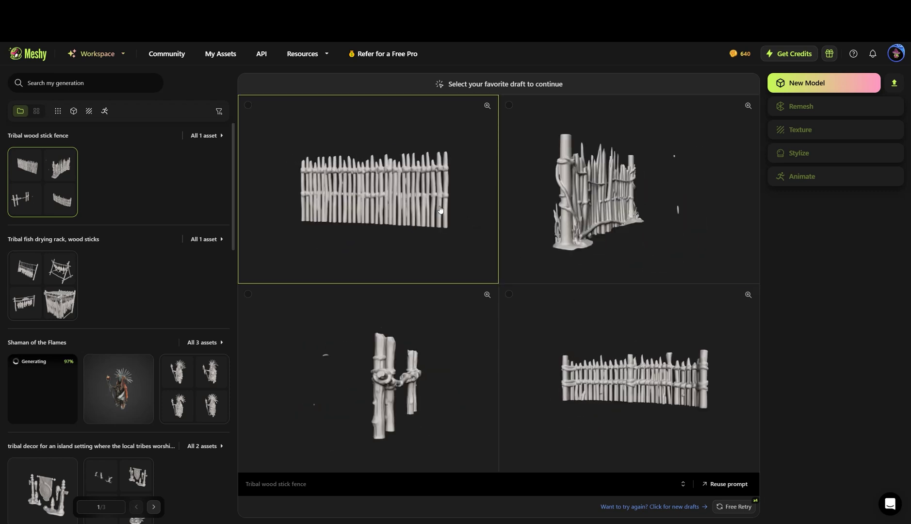
Step: Generate untextured Adaptive Medium quad models from the first Tribal wood stick fence draft and the third Tribal fish drying rack draft
click(442, 209)
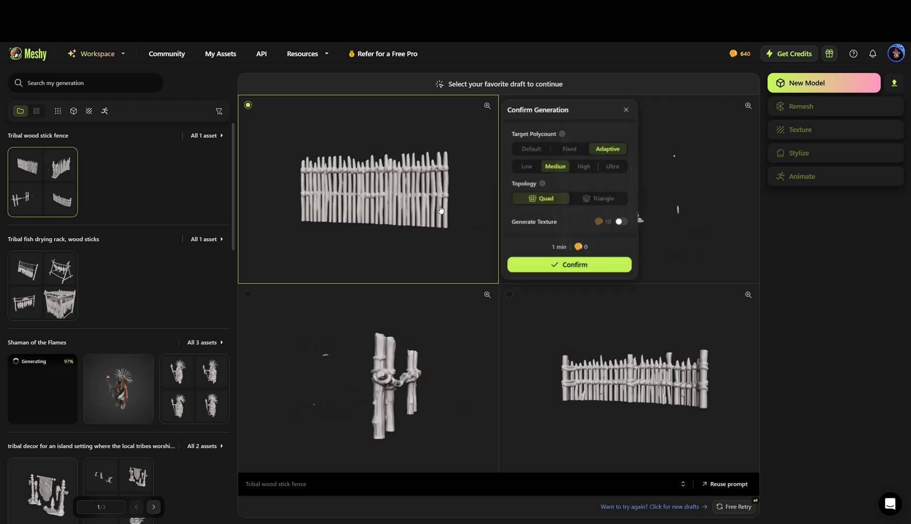
click(573, 267)
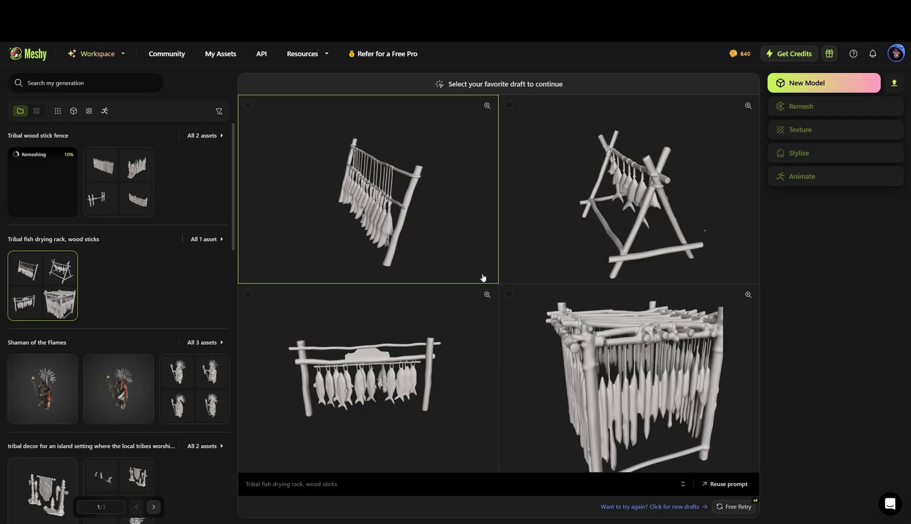
click(247, 294)
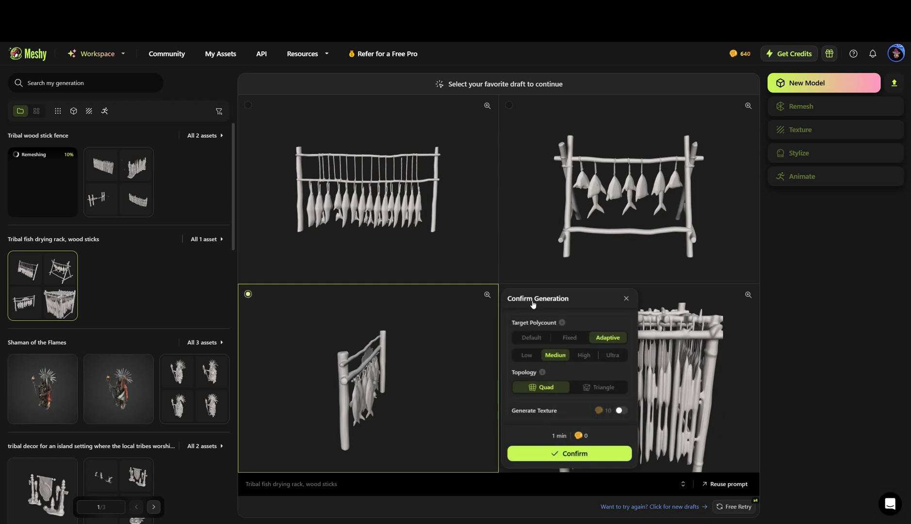
click(575, 453)
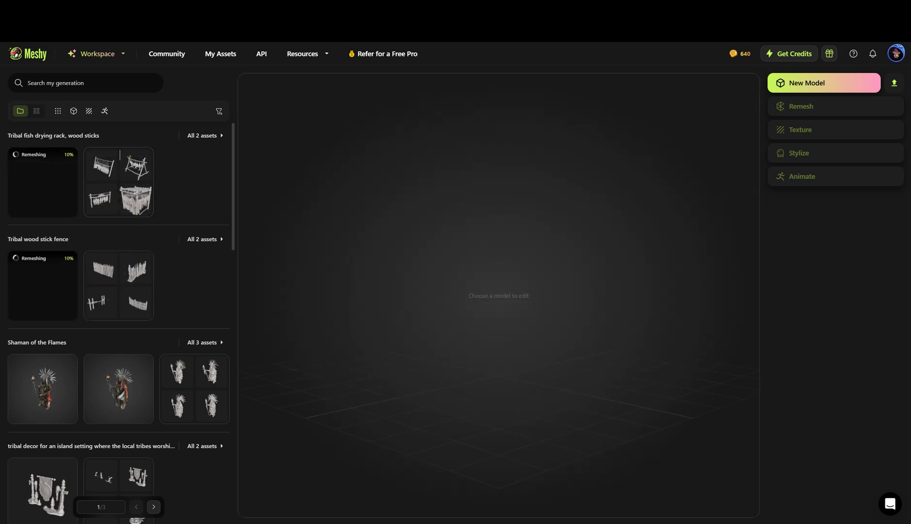
Step: Open the finished stick fence model and texture it using the text prompt "Tribal wood stick fence"
drag(512, 343, 464, 286)
mouse_move(76, 270)
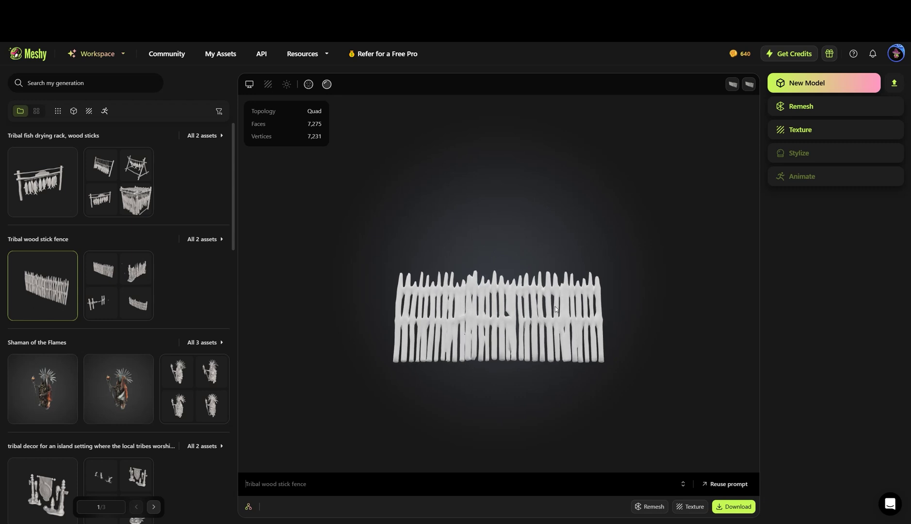
click(808, 107)
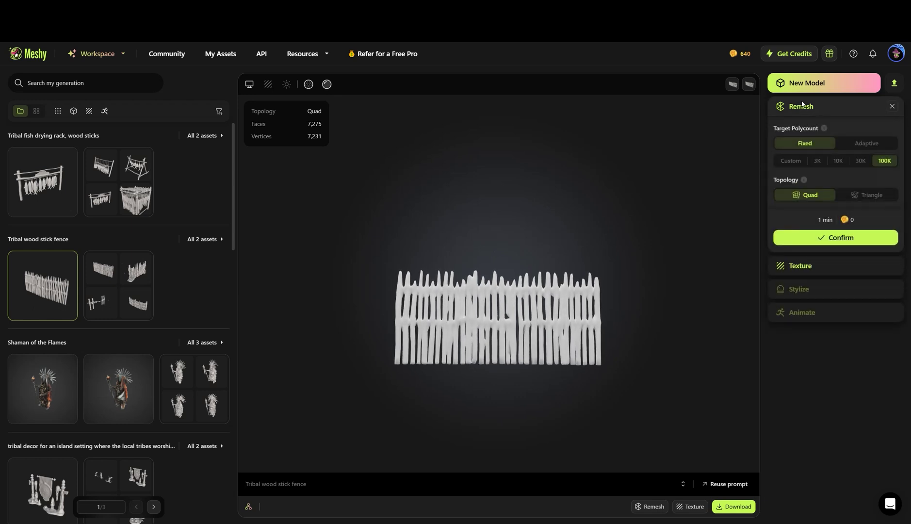
click(807, 268)
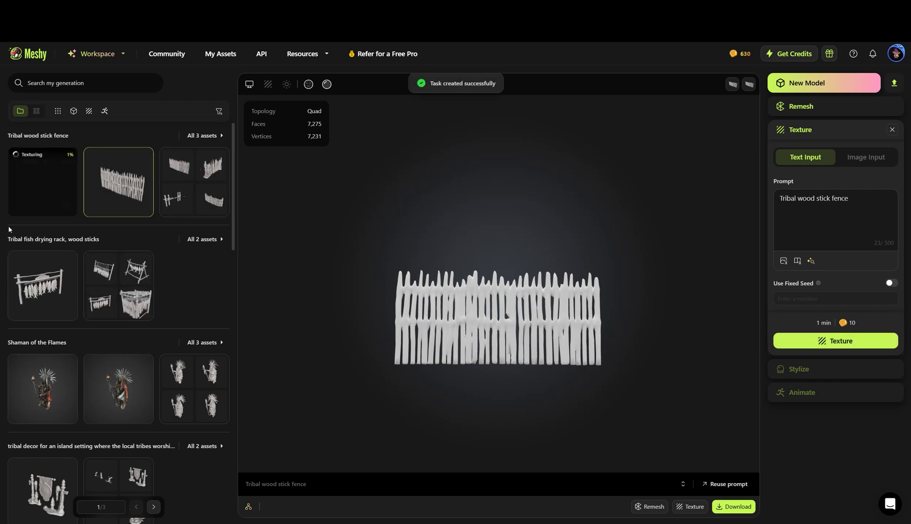
Step: Open the untextured Tribal fish drying rack model and generate a texture for it
click(44, 297)
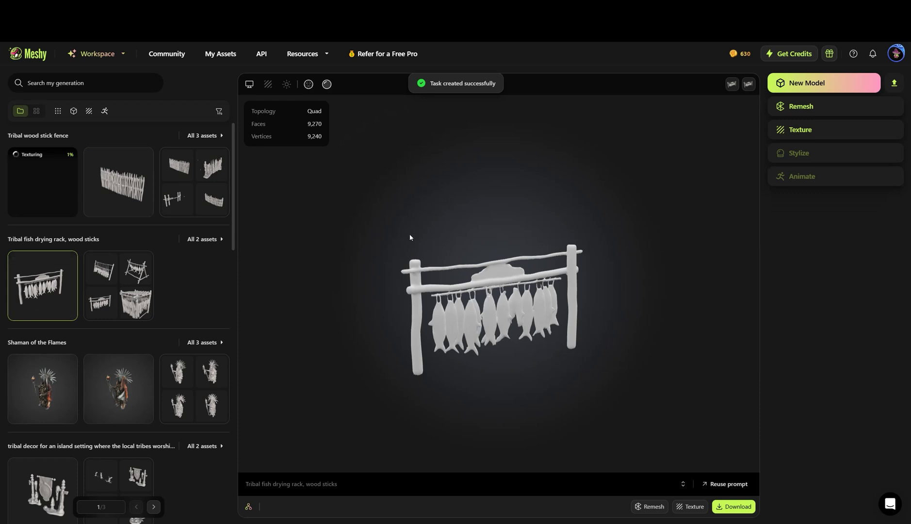
click(809, 130)
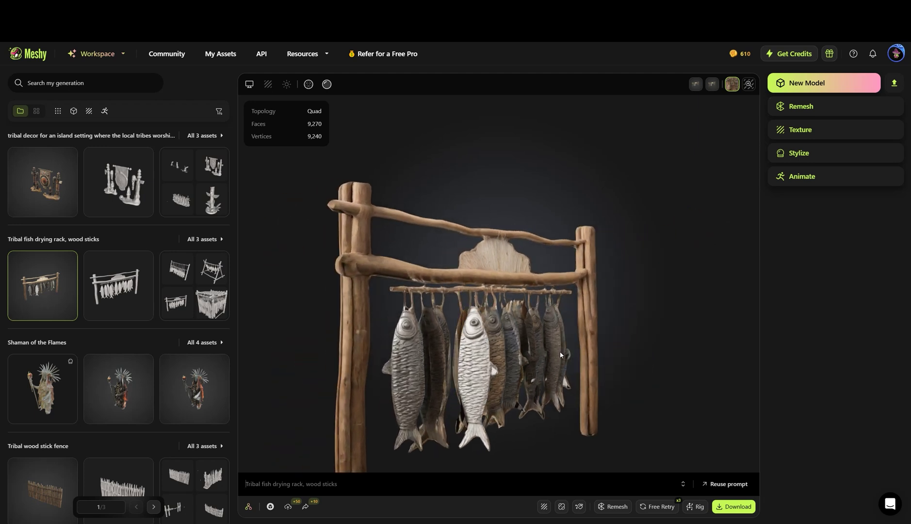
Step: Inspect the textured fish drying rack up close from both sides, including its beams and hanging fish
scroll(556, 340, up, 5)
drag(466, 351, 510, 353)
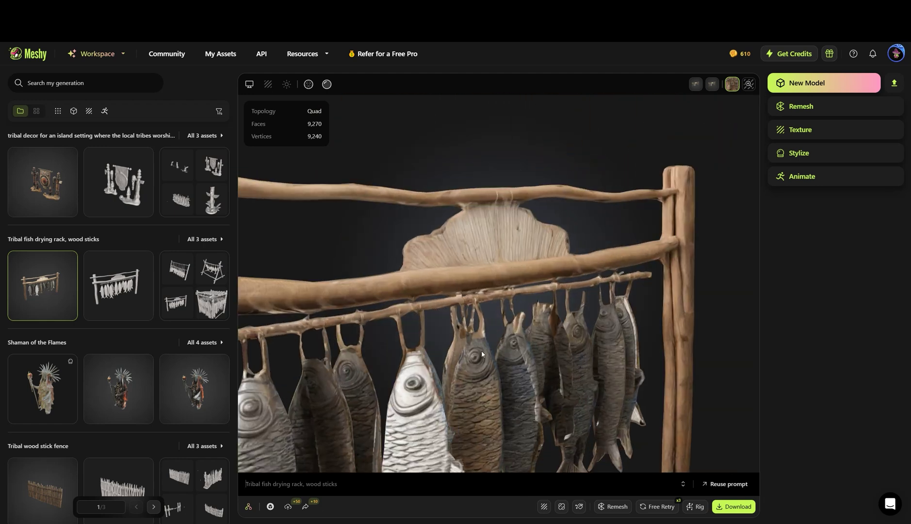
drag(443, 346, 578, 334)
scroll(427, 324, up, 3)
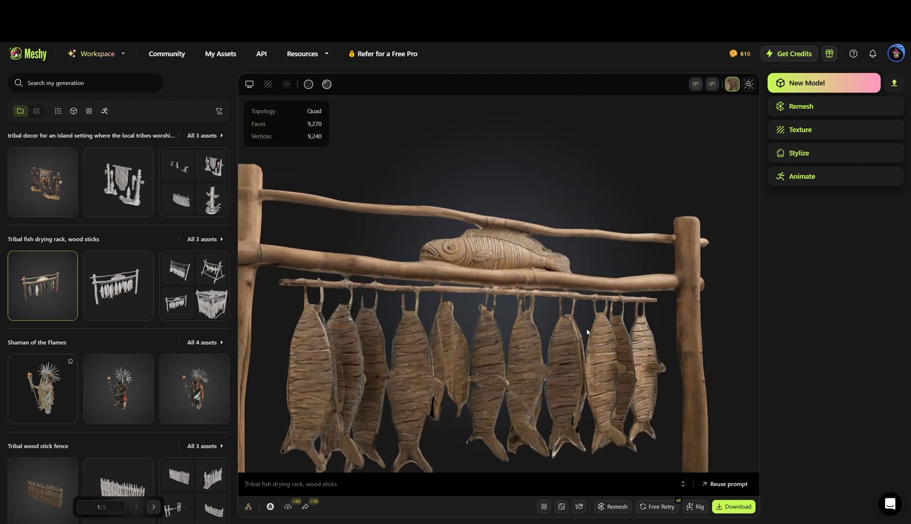
scroll(414, 325, up, 2)
drag(414, 326, 398, 342)
scroll(590, 301, down, 5)
drag(630, 329, 446, 317)
Step: Open the textured tribal decor model and examine the front and back of its banner and totems
click(53, 184)
scroll(522, 316, up, 5)
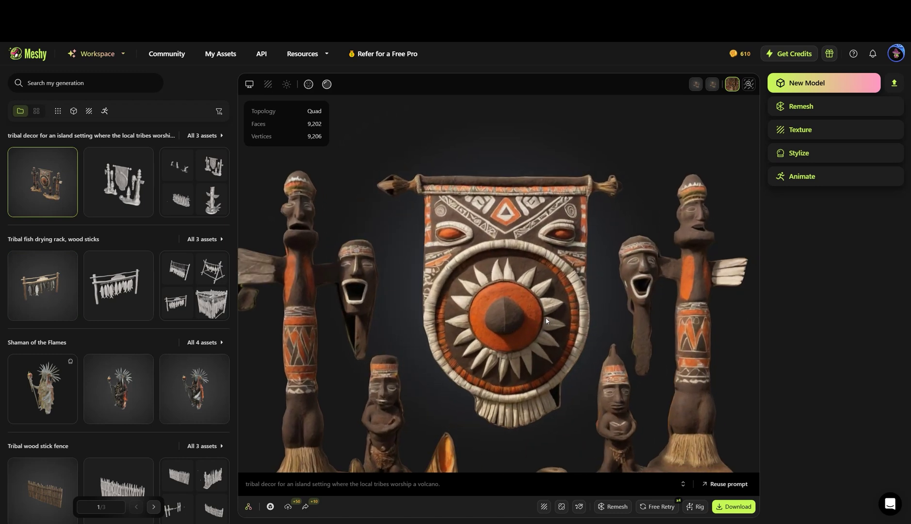
drag(533, 317, 693, 317)
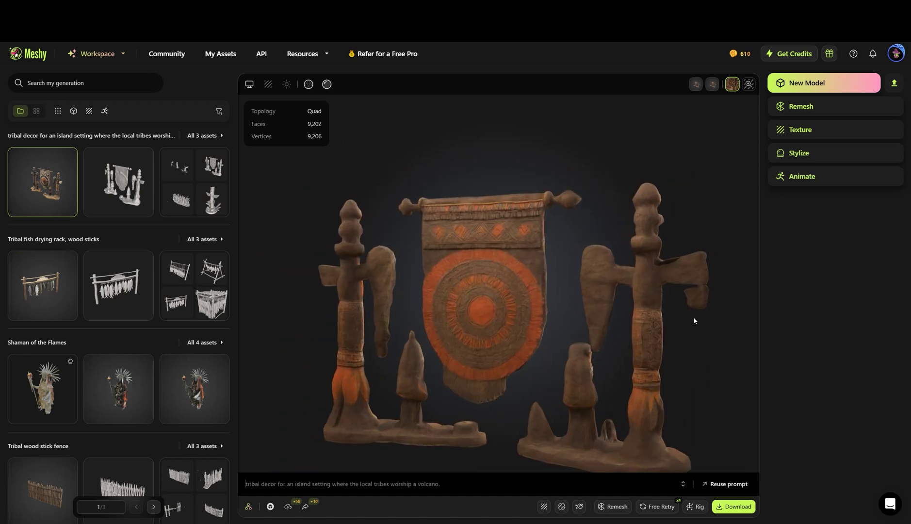
drag(591, 324, 530, 321)
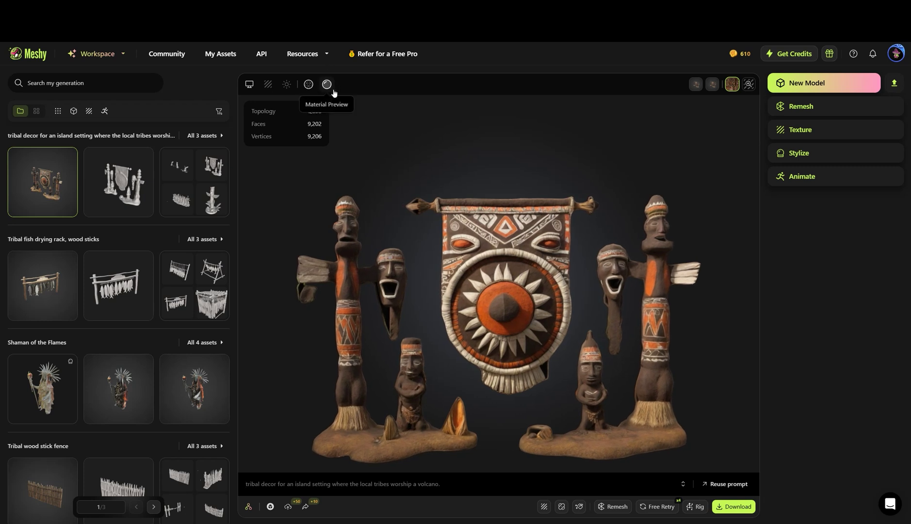
drag(480, 266, 401, 262)
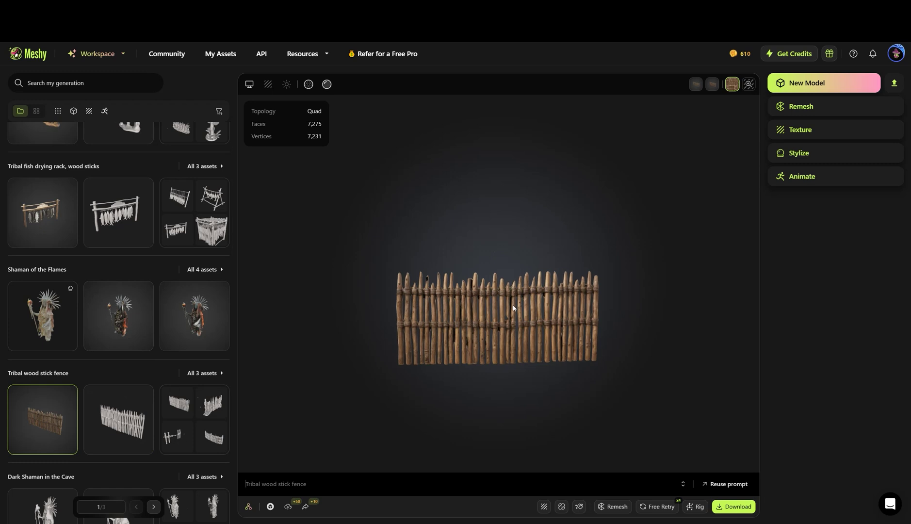
Step: Check the textured Tribal wood stick fence and download it in obj format without resizing
drag(515, 308, 452, 320)
click(799, 155)
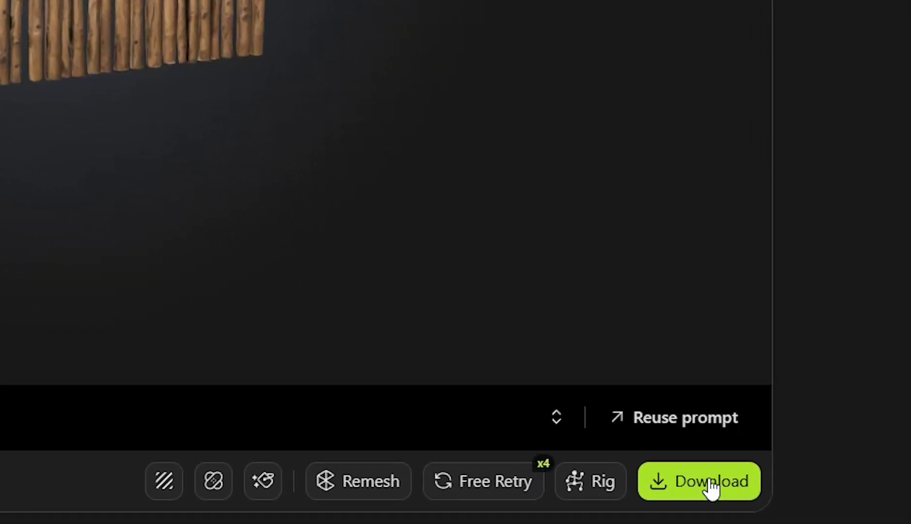
click(710, 482)
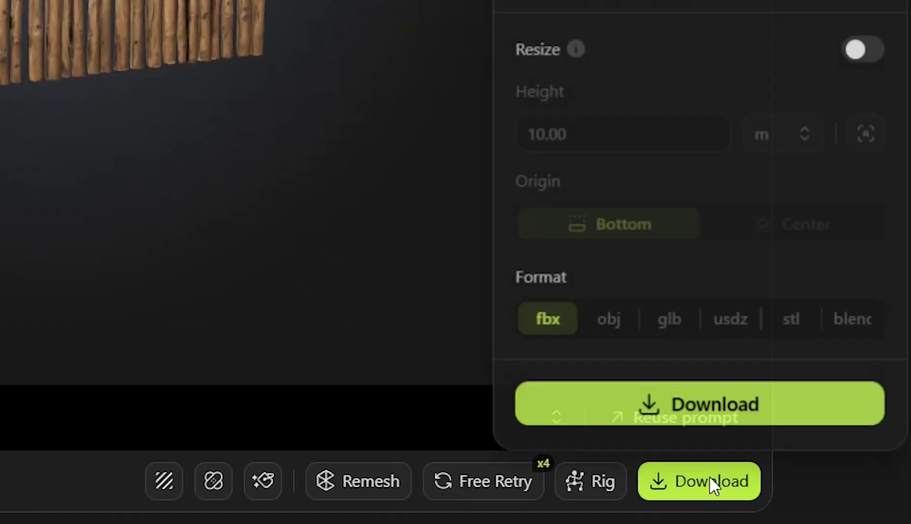
click(608, 333)
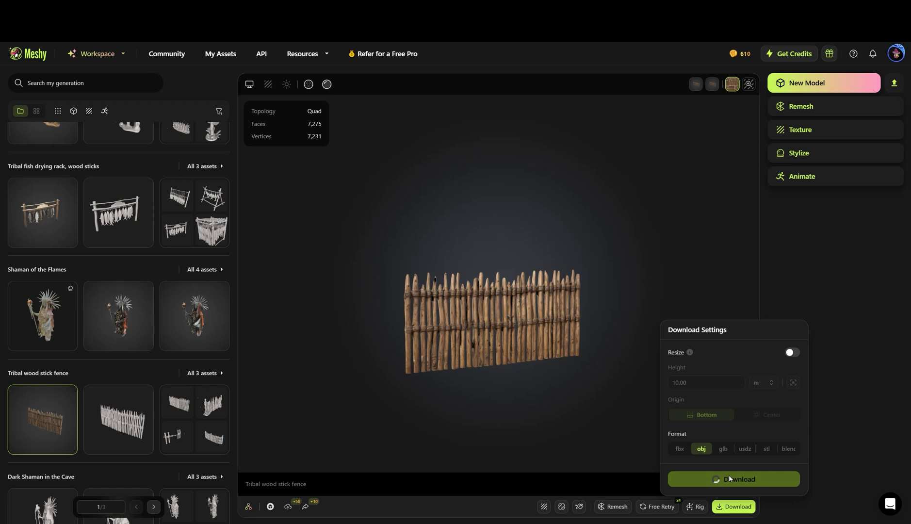
Step: Switch to the meshyAI folder and extract the downloaded stick fence archive with 7-Zip into a folder of the same name
key(alt+Tab)
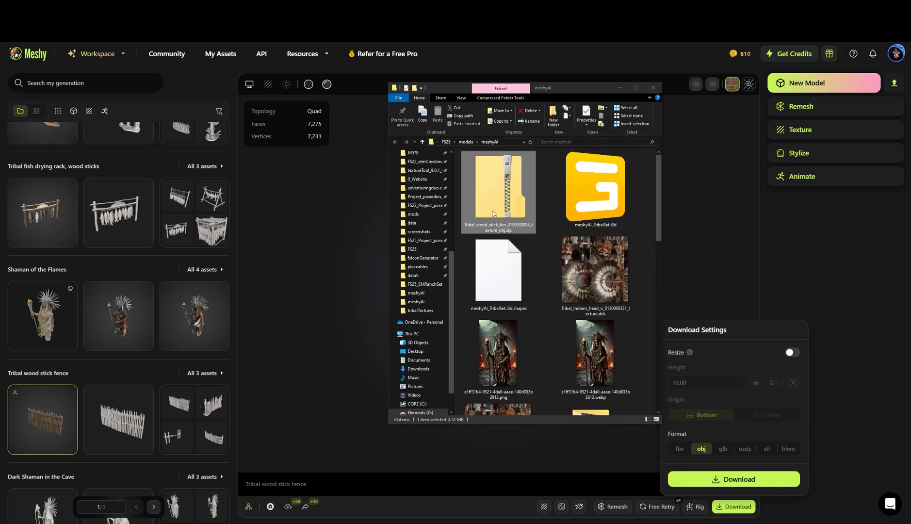
right_click(489, 194)
mouse_move(522, 251)
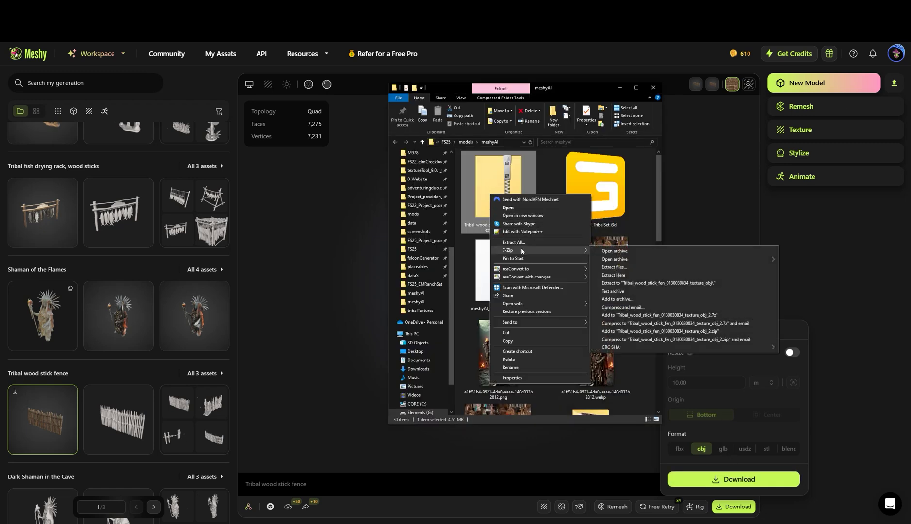
click(689, 283)
key(alt+Tab)
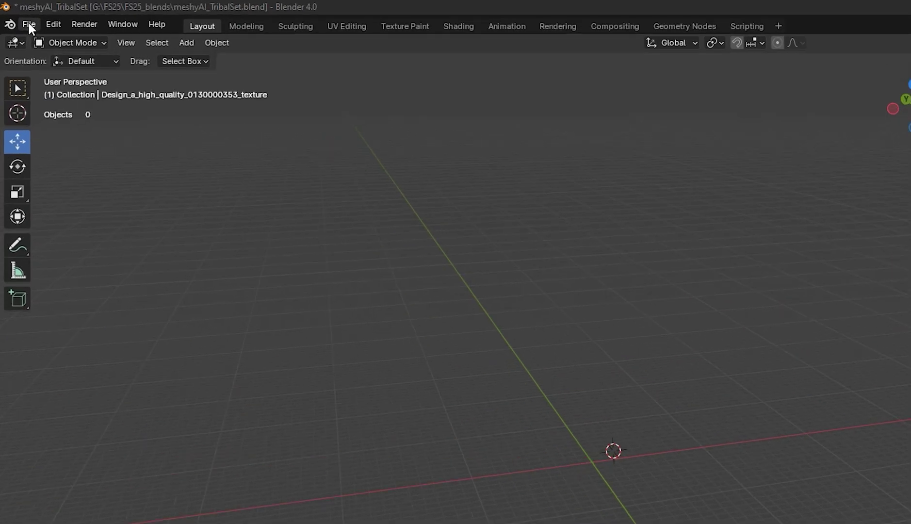
click(16, 14)
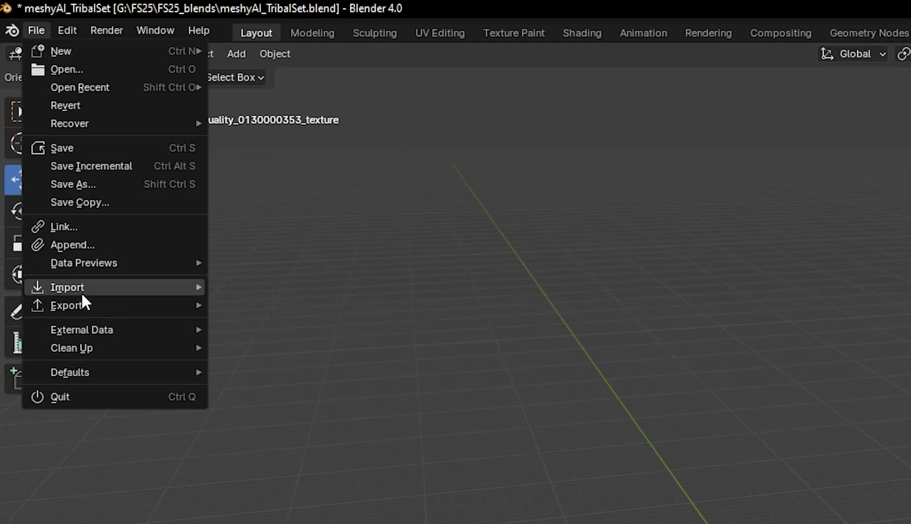
mouse_move(83, 297)
click(316, 358)
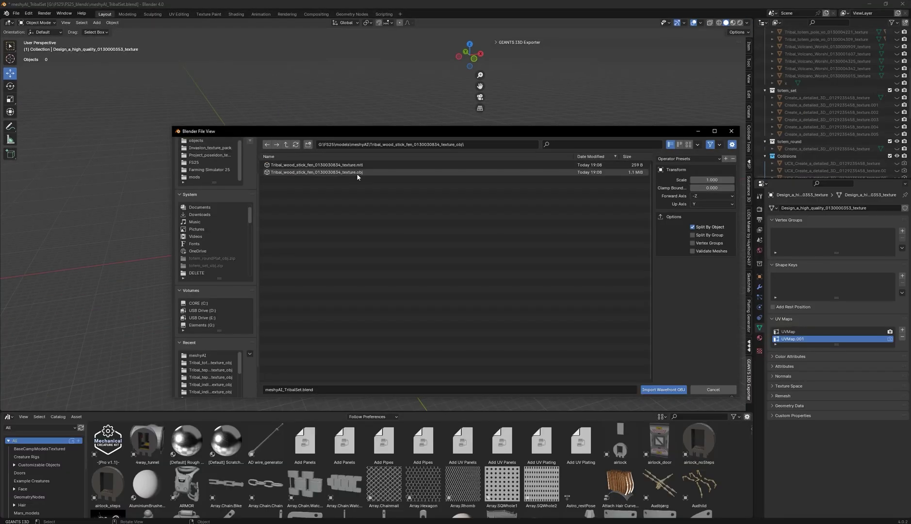
double_click(357, 172)
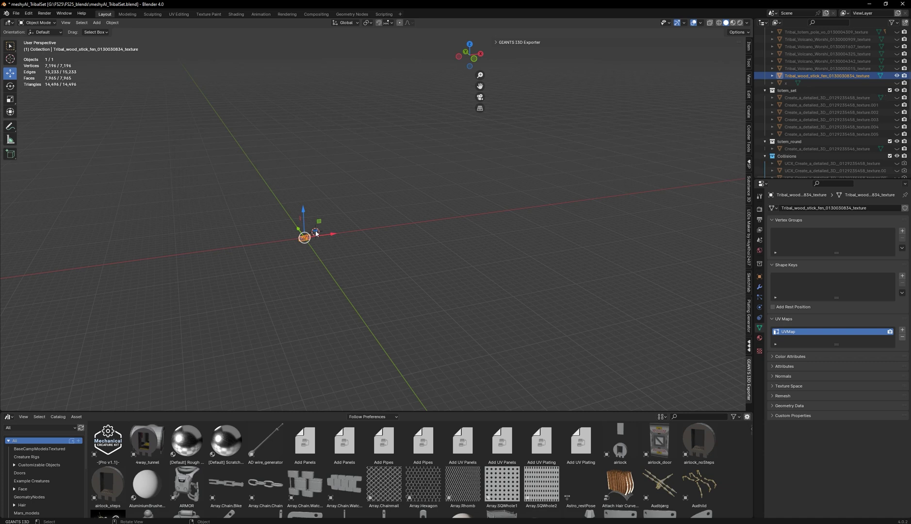
Step: Frame the imported fence in the viewport and display it with Material Preview shading
key(KP_Decimal)
middle_drag(281, 212, 400, 226)
key(z)
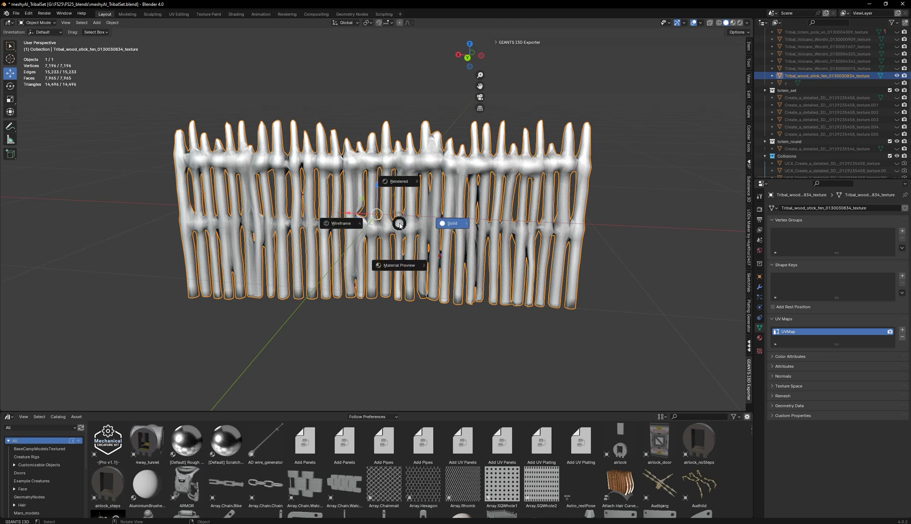
click(409, 265)
Step: Inspect the fence's texture and mesh from several sides, checking the geometry in Edit Mode
mouse_move(405, 266)
middle_down()
mouse_move(451, 177)
mouse_move(424, 189)
mouse_move(442, 210)
mouse_move(403, 231)
mouse_move(386, 228)
mouse_move(606, 204)
mouse_move(631, 175)
mouse_move(628, 142)
mouse_move(575, 172)
mouse_move(467, 197)
mouse_move(509, 203)
middle_up()
key(z)
scroll(442, 210, up, 4)
scroll(387, 227, down, 5)
key(Tab)
key(a)
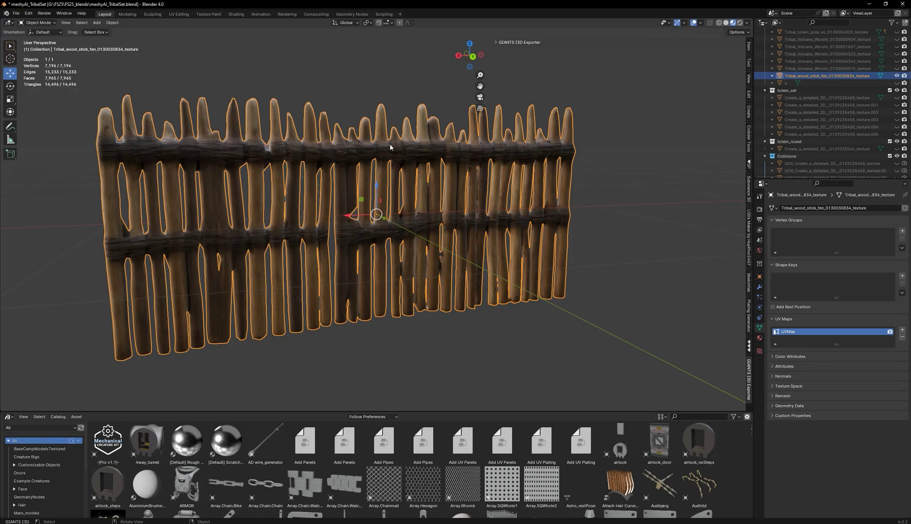
middle_drag(447, 161, 394, 218)
scroll(394, 218, down, 3)
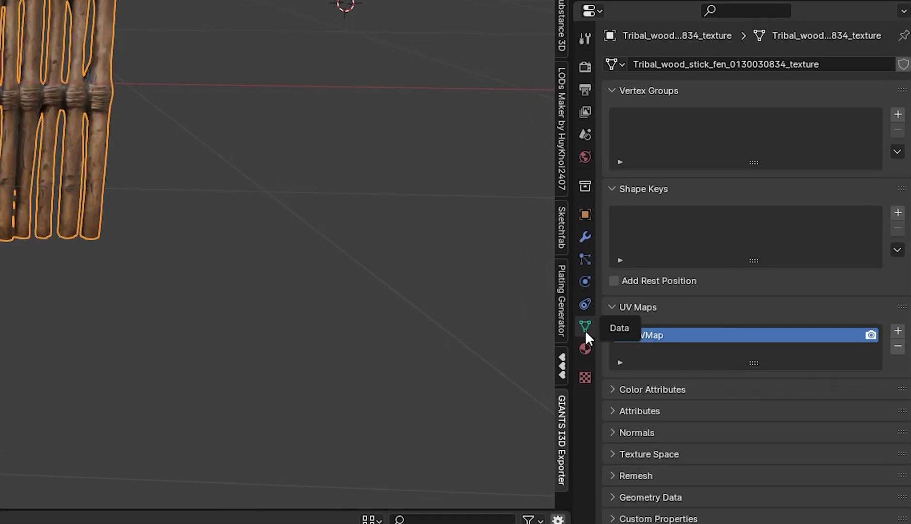
Step: Add a second UV map to the stick fence mesh
click(612, 307)
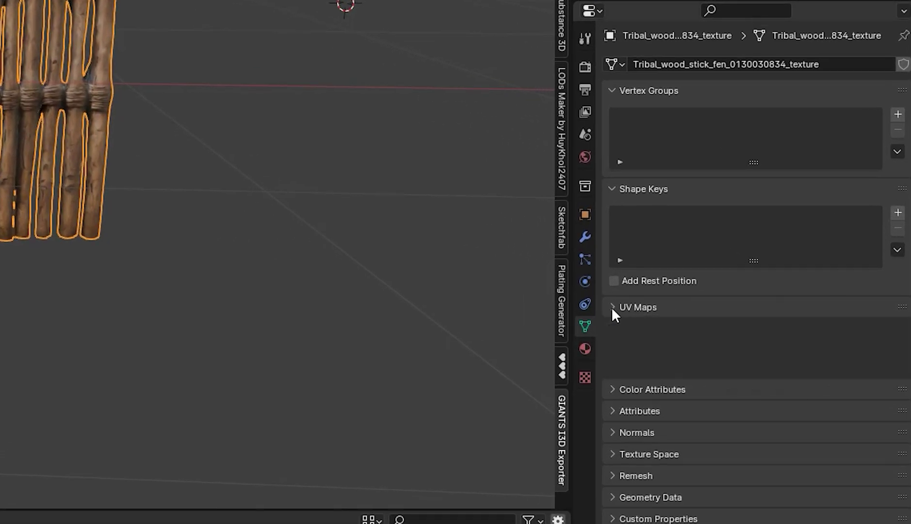
click(614, 309)
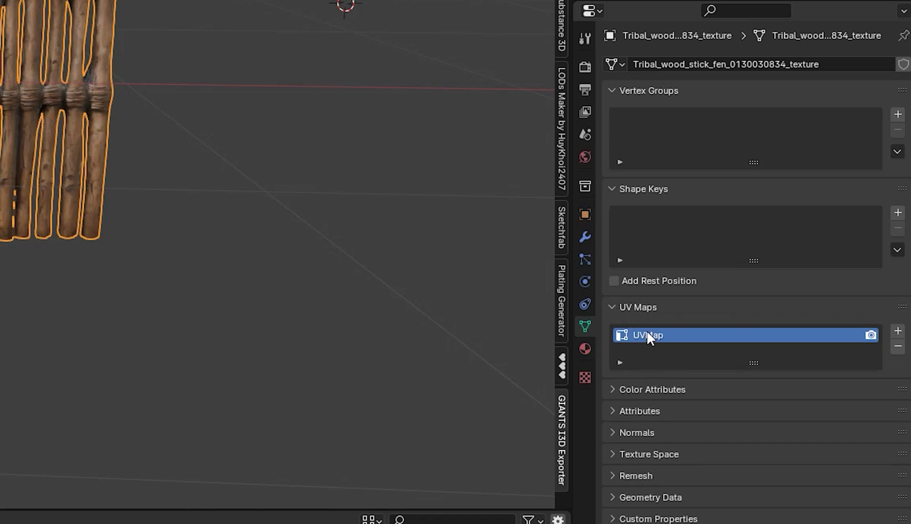
click(898, 335)
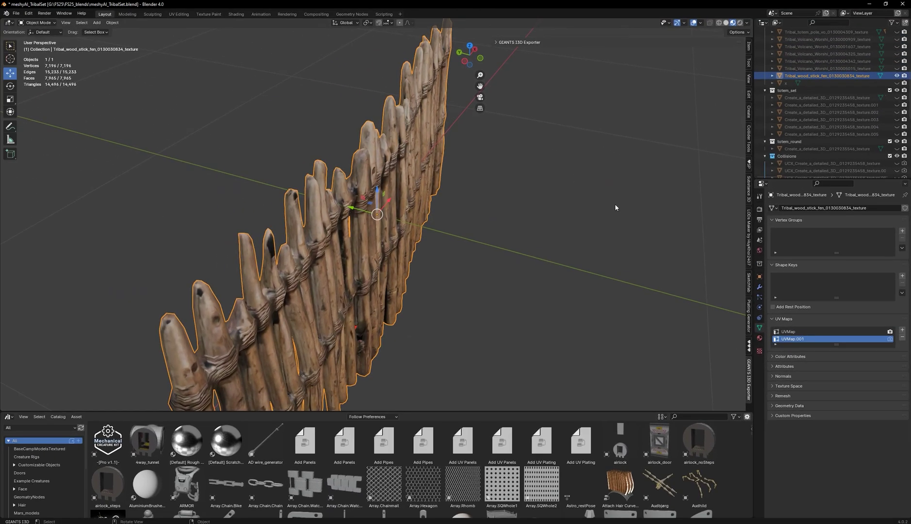
Step: Add a cube mesh beside the fence and scale it thinner along the Y axis as a trial collision shape
middle_drag(615, 208, 457, 213)
scroll(499, 190, down, 4)
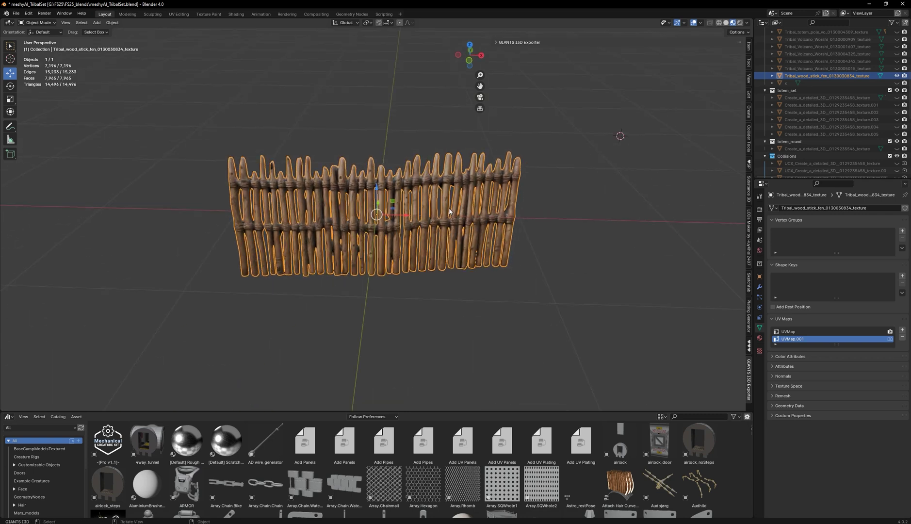
key(shift+a)
mouse_move(448, 207)
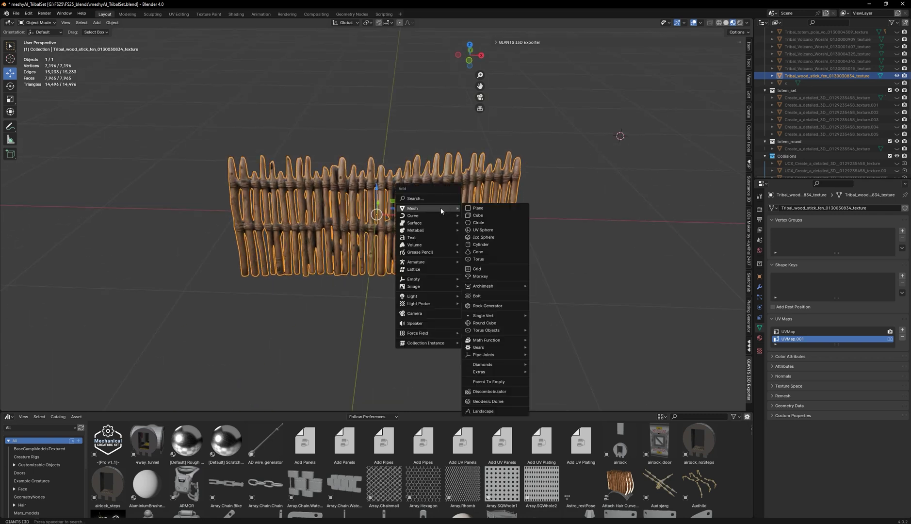
click(490, 215)
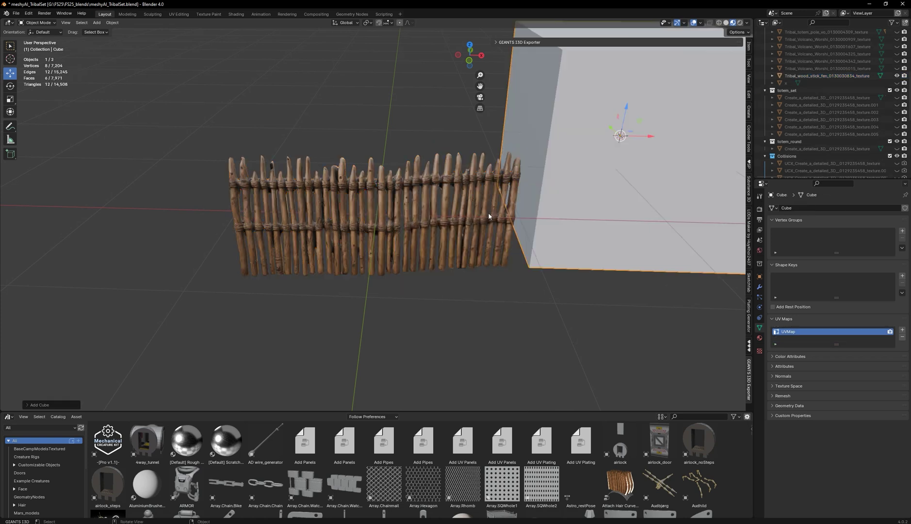
middle_drag(509, 214, 553, 199)
key(s)
key(x)
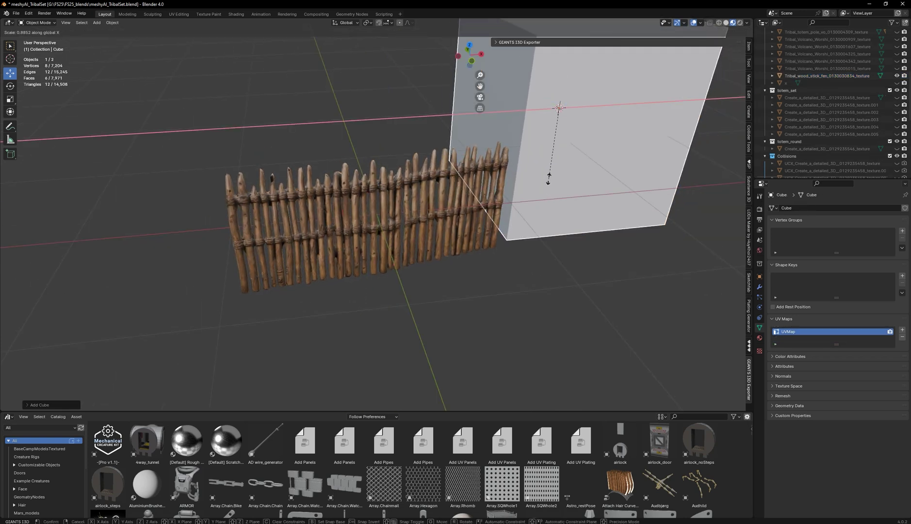
key(y)
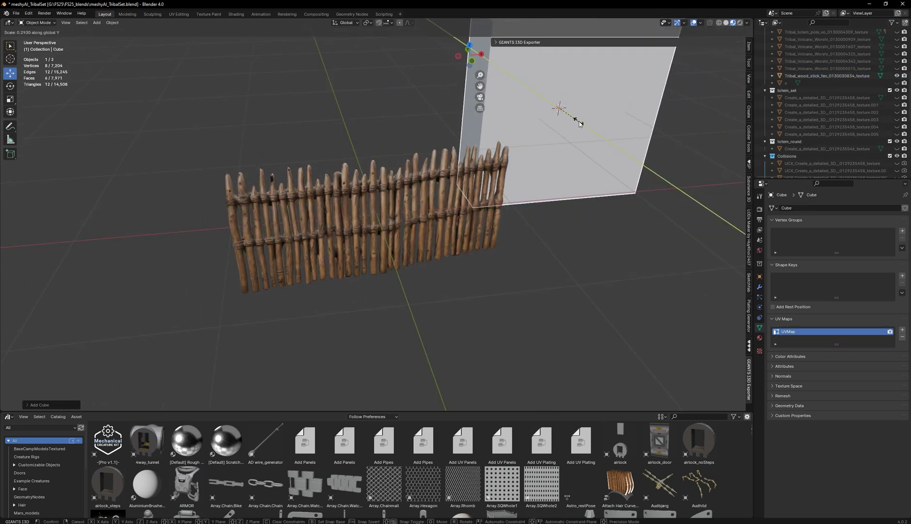
click(577, 116)
Step: Try enclosing the fence with the cube by moving it along the X and Y axes, and delete the cube
key(g)
key(x)
click(381, 122)
middle_drag(178, 160, 236, 161)
middle_drag(174, 149, 348, 214)
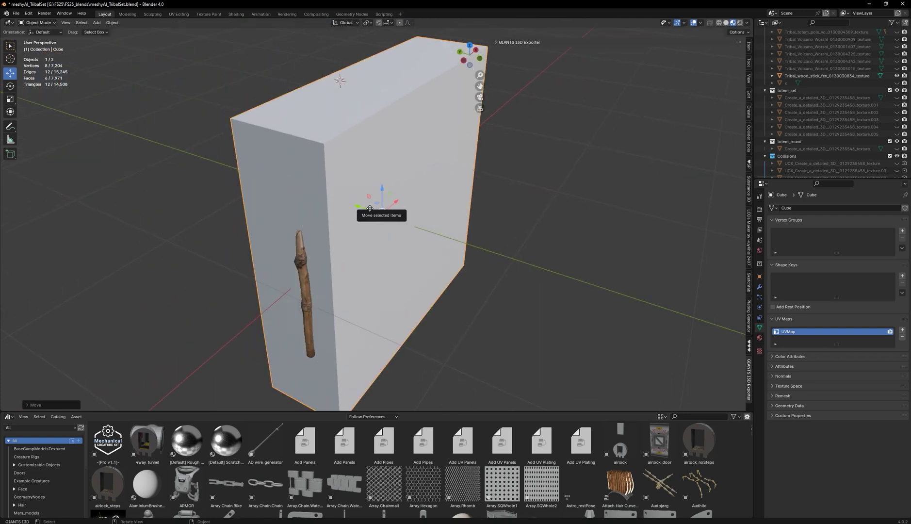
drag(359, 208, 400, 208)
middle_drag(400, 209, 422, 187)
key(x)
click(422, 186)
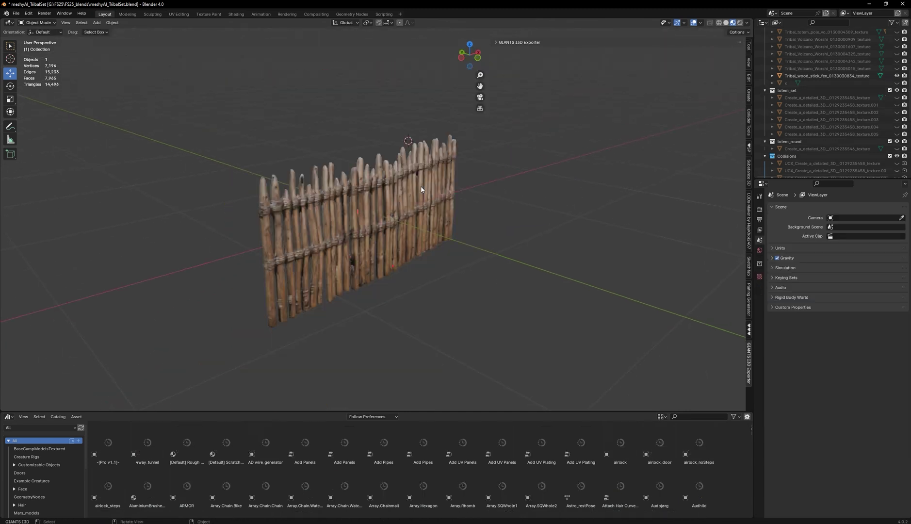
Step: Select the stick fence and create a convex hull collider around it with Collider Tools
click(737, 141)
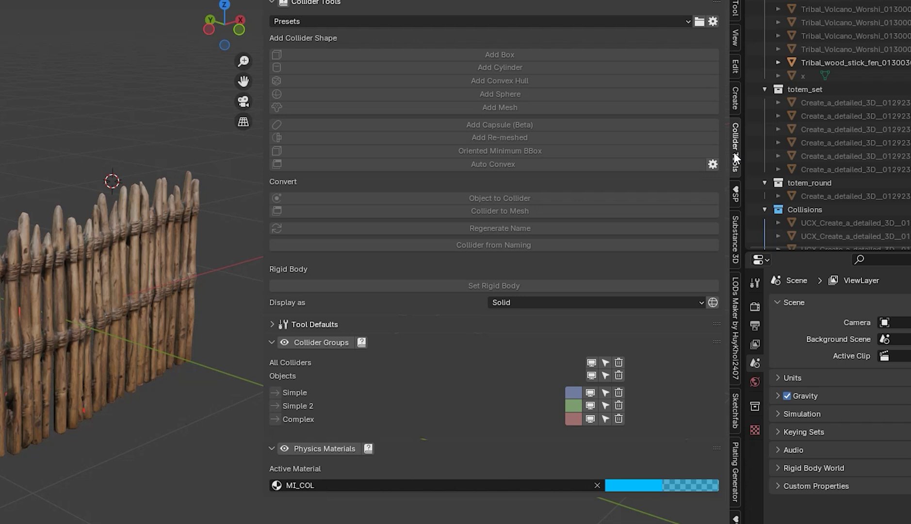
click(91, 278)
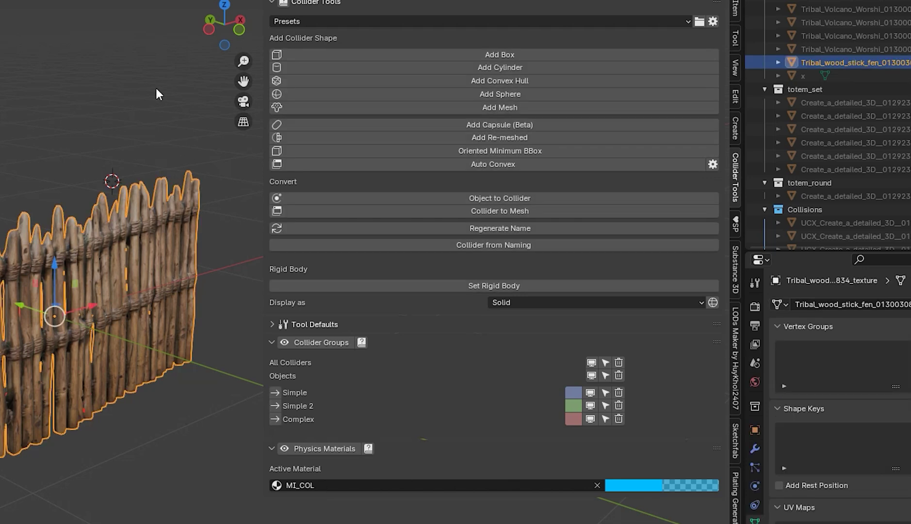
middle_drag(120, 251, 109, 218)
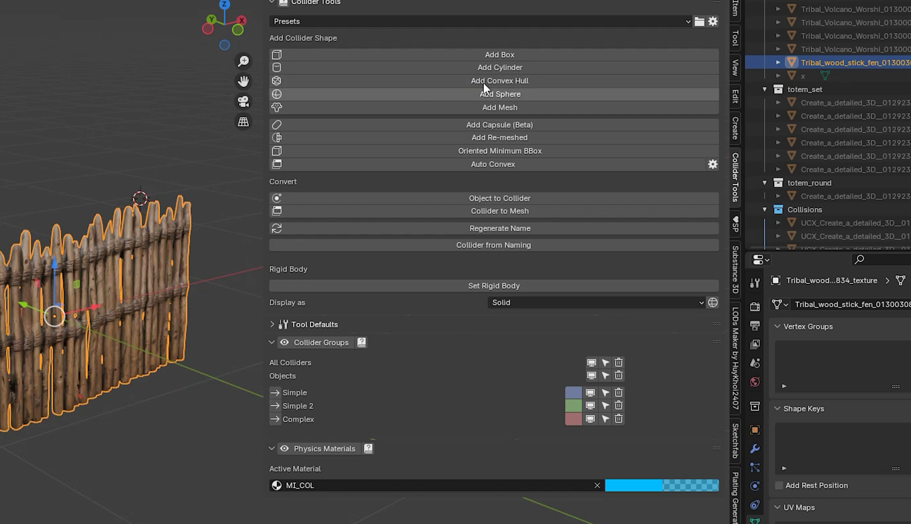
click(496, 83)
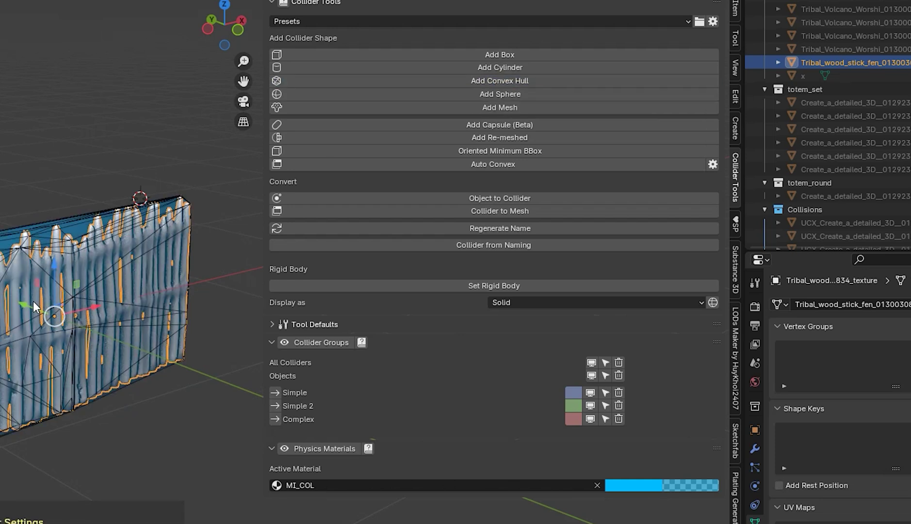
middle_drag(32, 299, 69, 249)
click(103, 190)
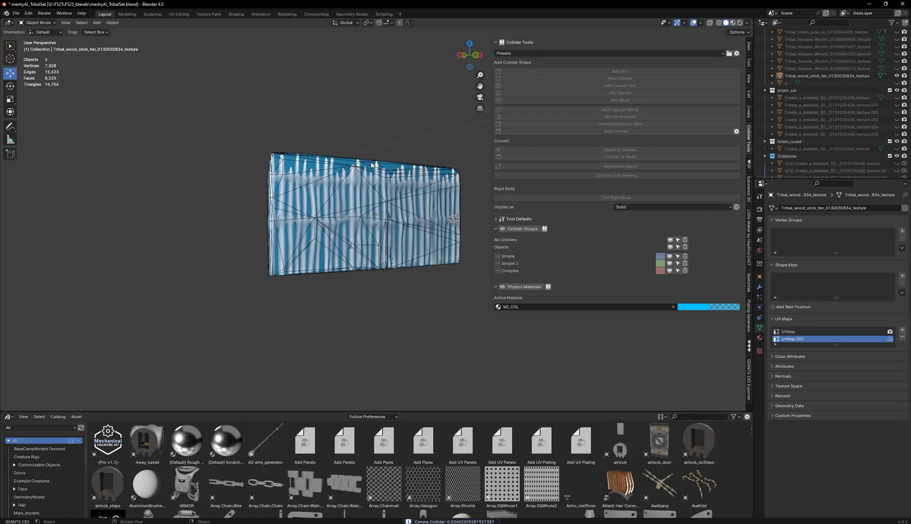
Step: Give the fence's convex collider the STATIC_OBJECT collision preset in the GIANTS I3D Exporter rigid body attributes and apply them
click(38, 223)
middle_drag(83, 170, 99, 226)
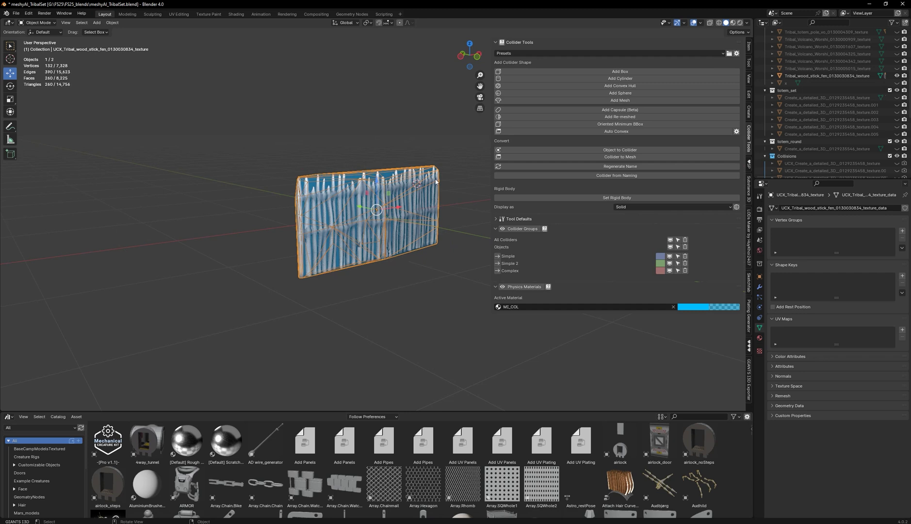
middle_drag(430, 170, 402, 164)
click(749, 382)
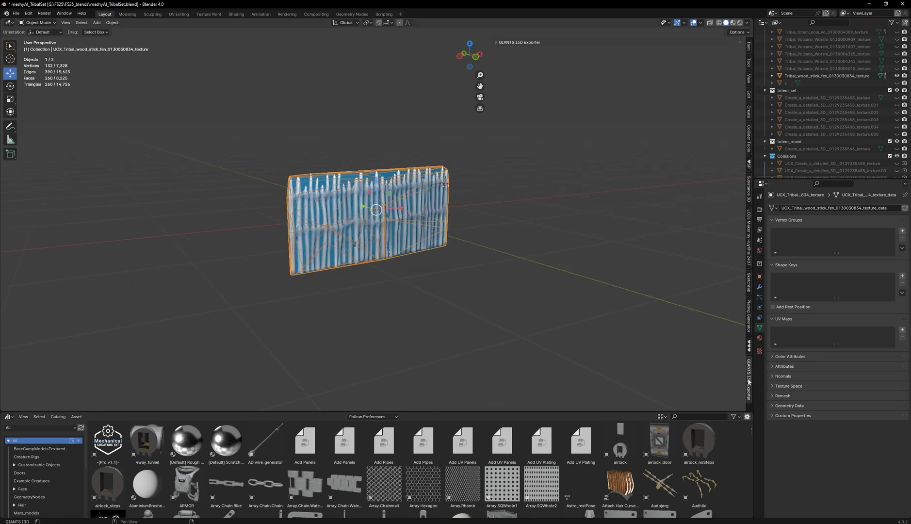
click(518, 42)
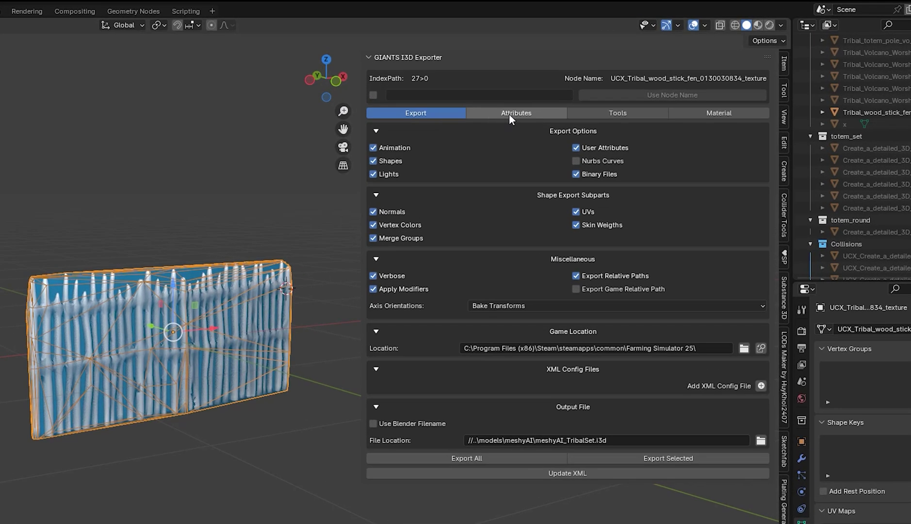
click(508, 113)
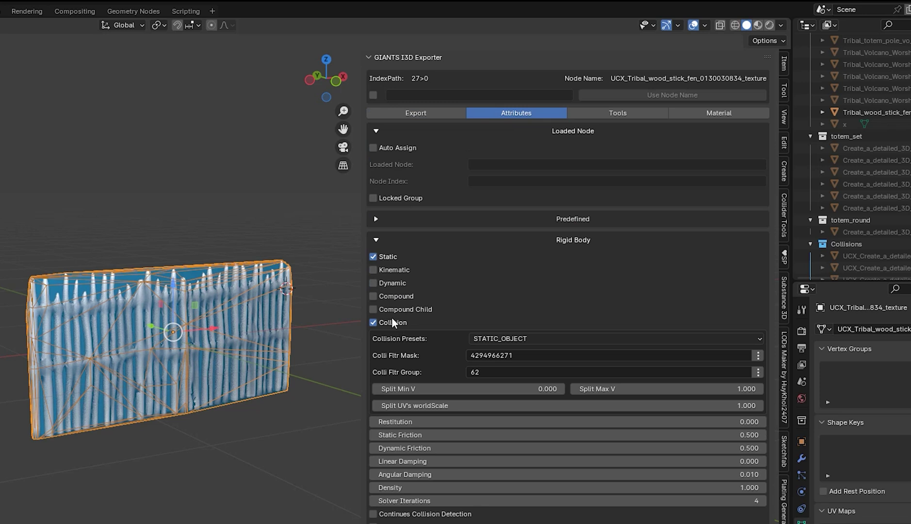
click(375, 239)
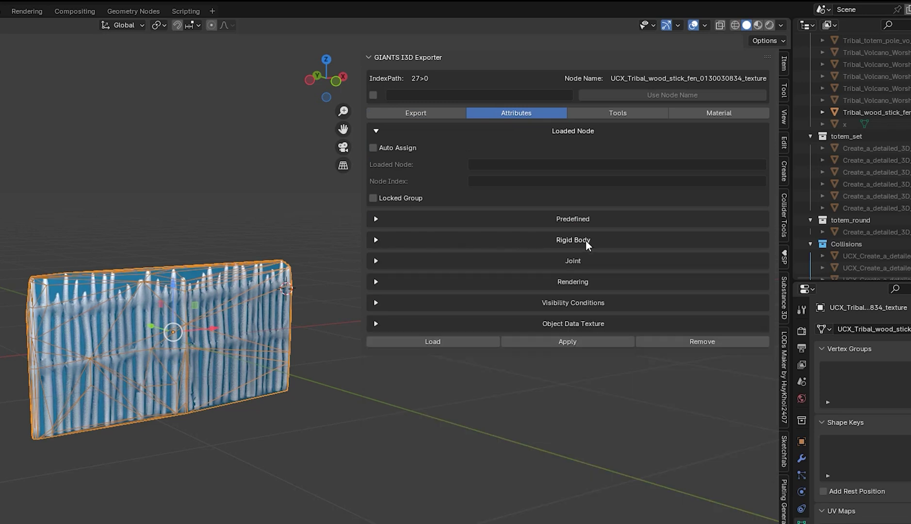
click(376, 240)
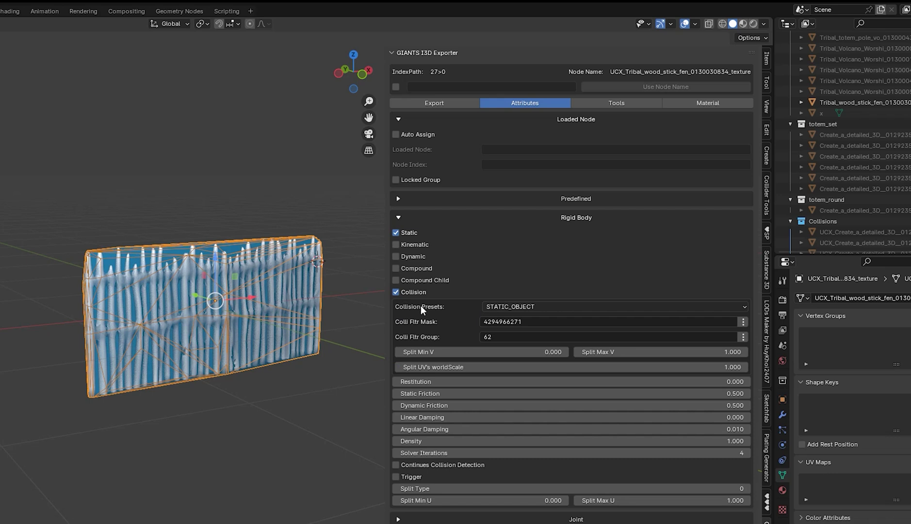
click(532, 305)
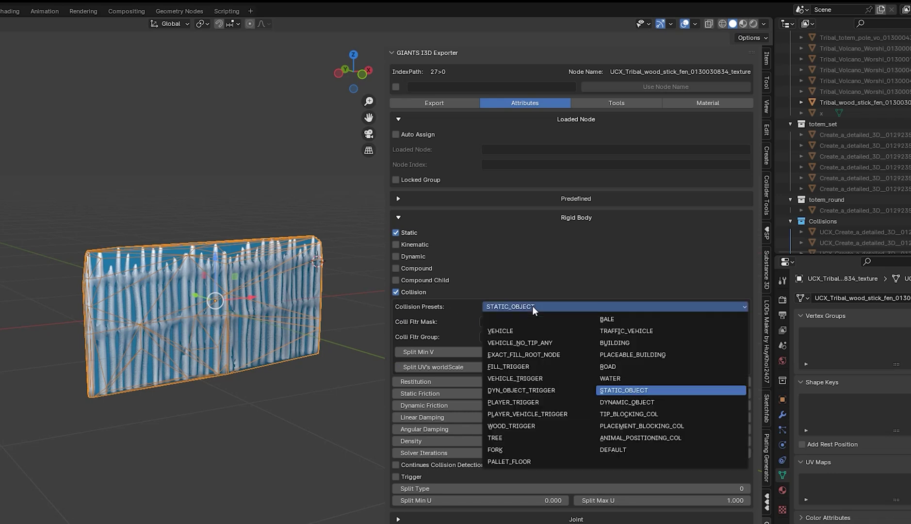
click(640, 390)
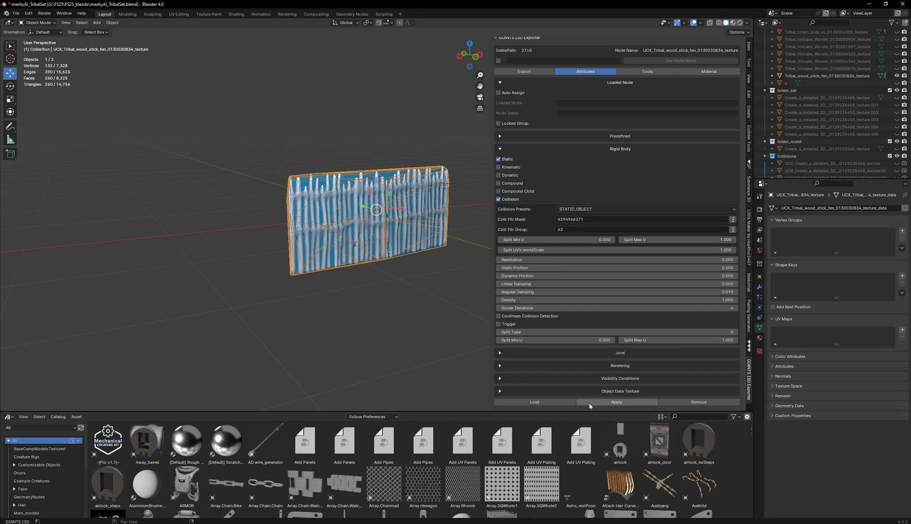
click(616, 403)
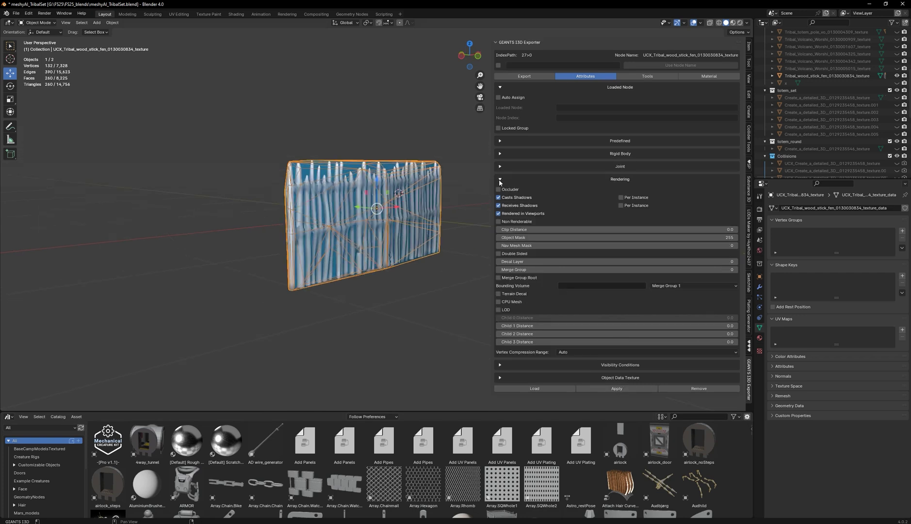
Step: Set the fence collider to Non Renderable in its rendering attributes and apply the attributes
click(499, 180)
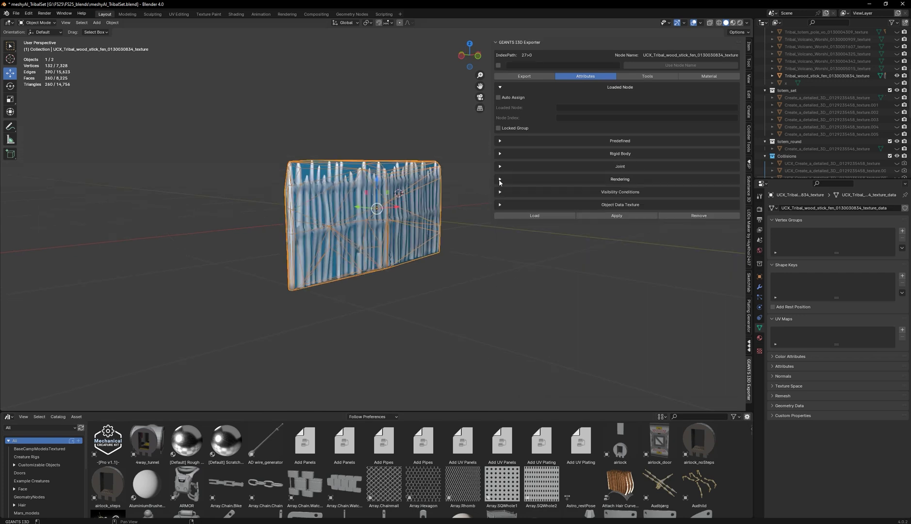
click(498, 181)
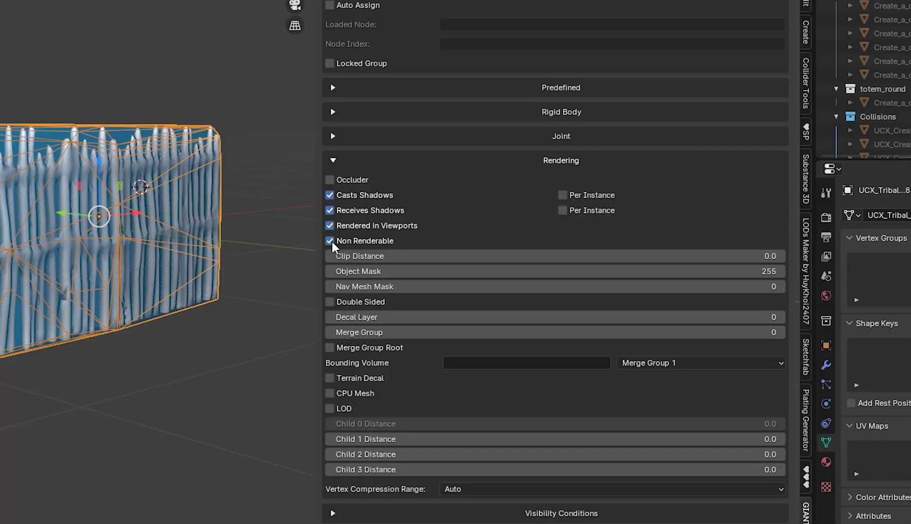
click(333, 160)
click(553, 229)
middle_drag(189, 137, 128, 150)
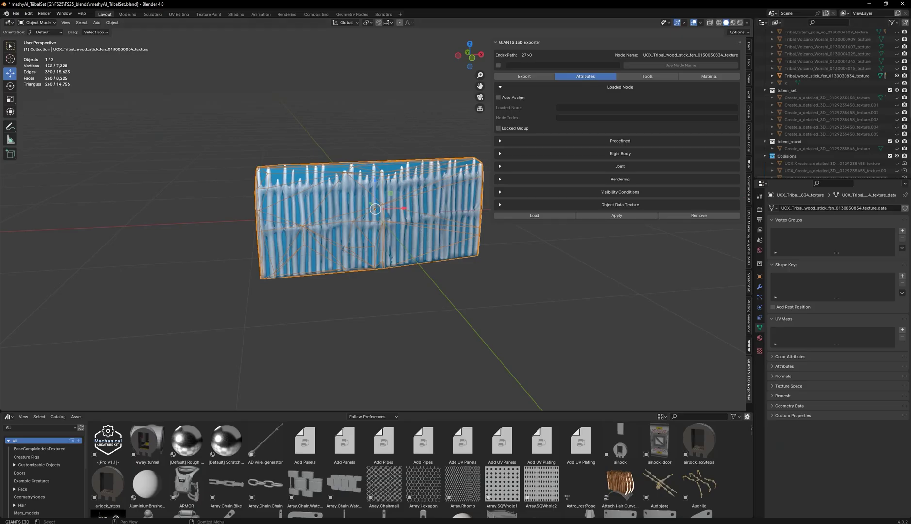
Step: Set the I3D export file location to fence.i3d in the meshyAI models folder
click(524, 77)
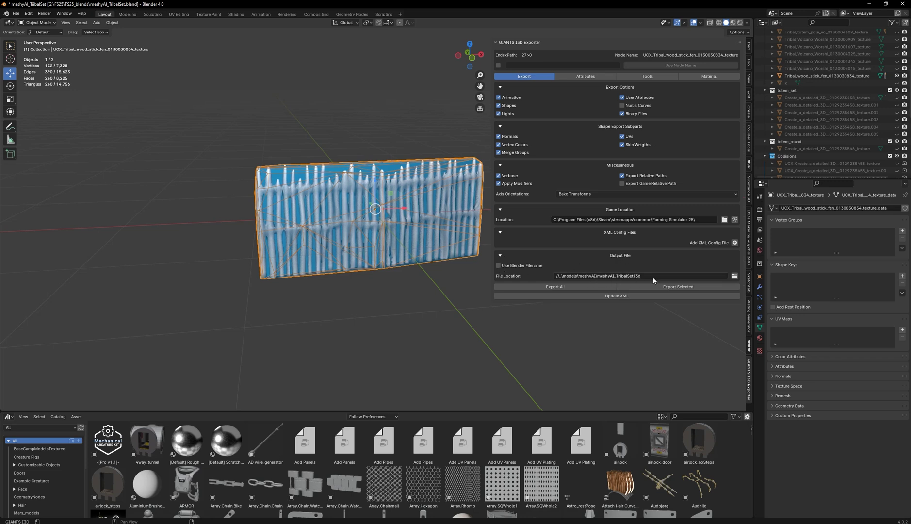
click(733, 277)
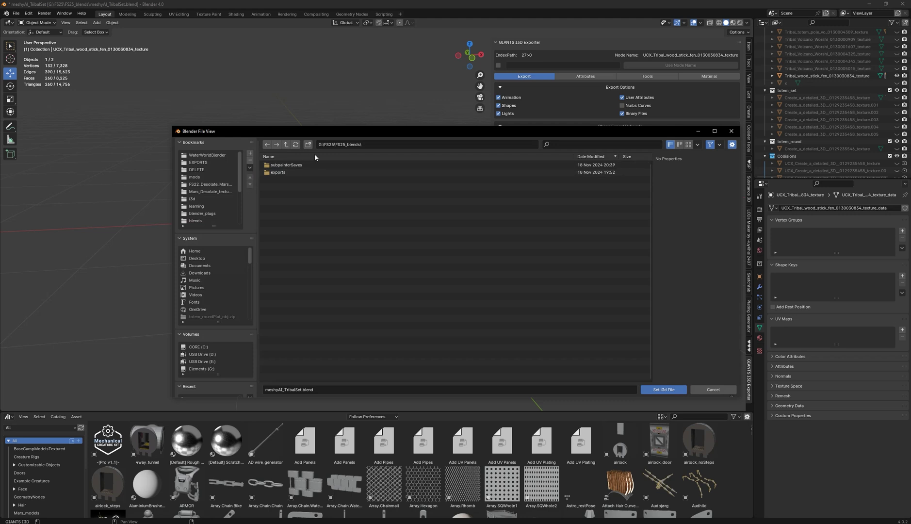
scroll(225, 311, down, 5)
click(216, 348)
click(286, 145)
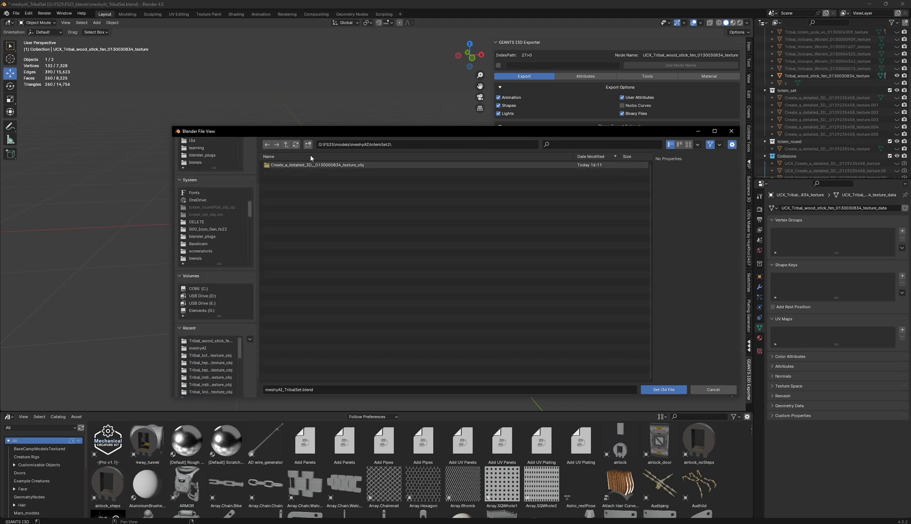
click(286, 144)
click(323, 386)
text(fence)
key(Return)
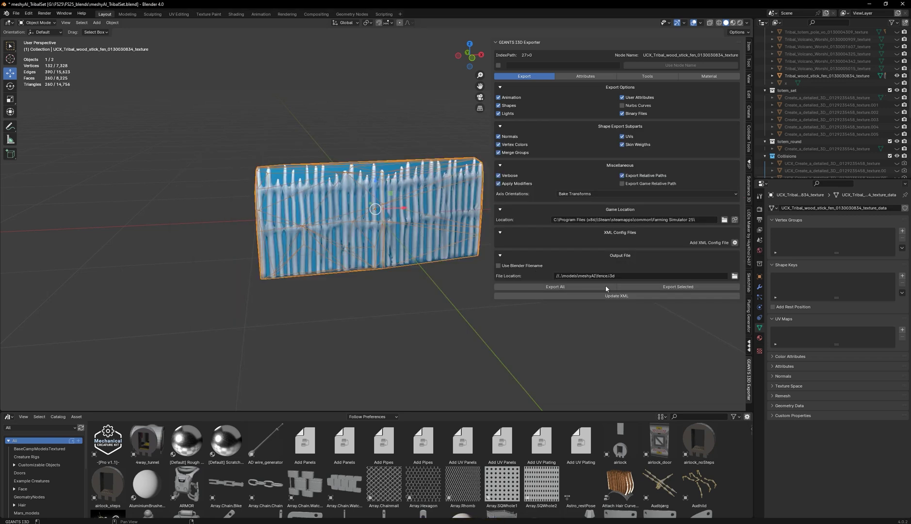
Step: Select both the stick fence and its collider and export only the selection as I3D
middle_drag(336, 204, 297, 186)
key(a)
key(a)
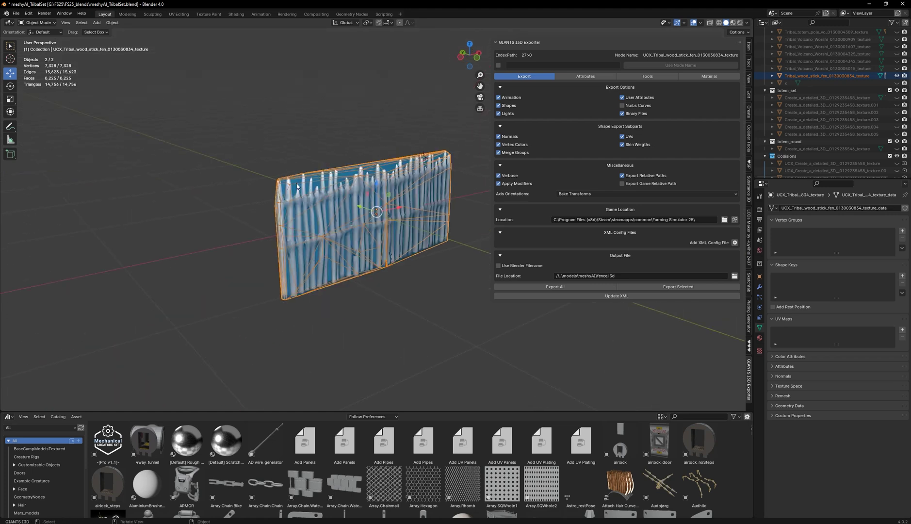
click(675, 288)
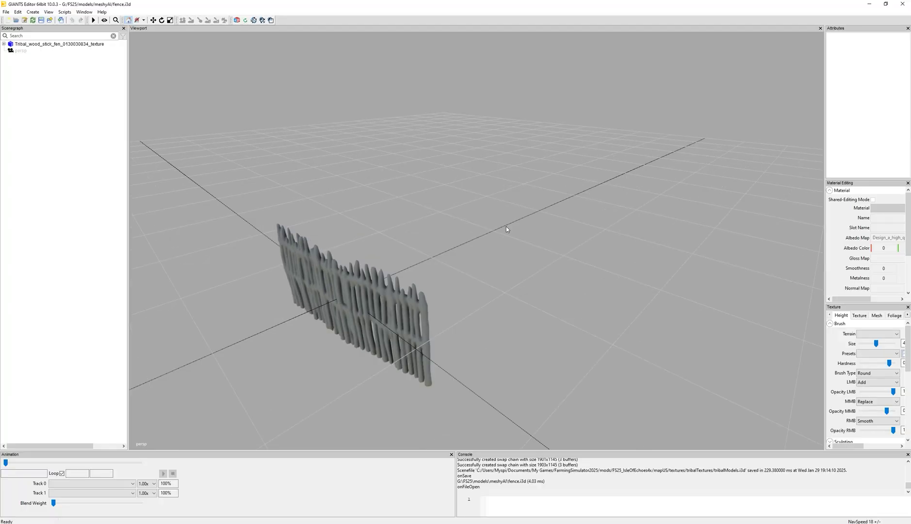
Step: Inspect the exported stick fence in GIANTS Editor and expand its scene node to check the nested collider
right_drag(506, 227, 444, 321)
click(454, 321)
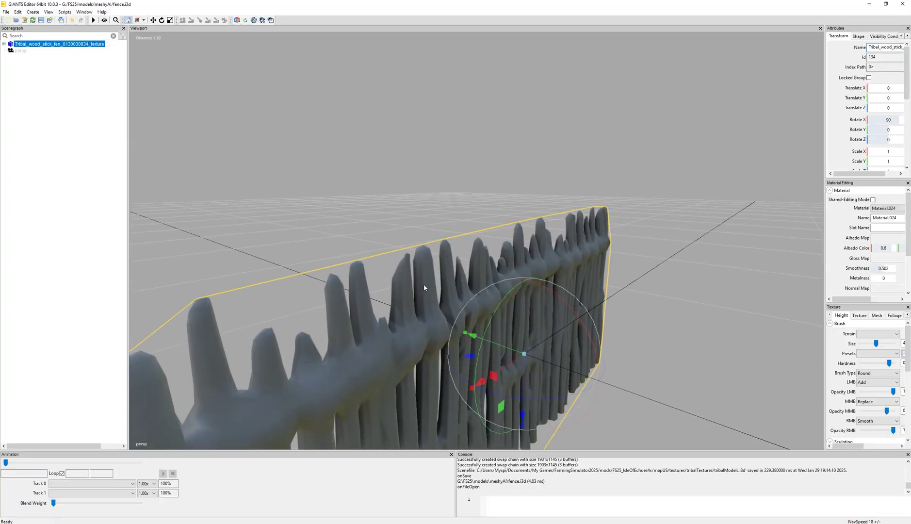
scroll(424, 287, down, 5)
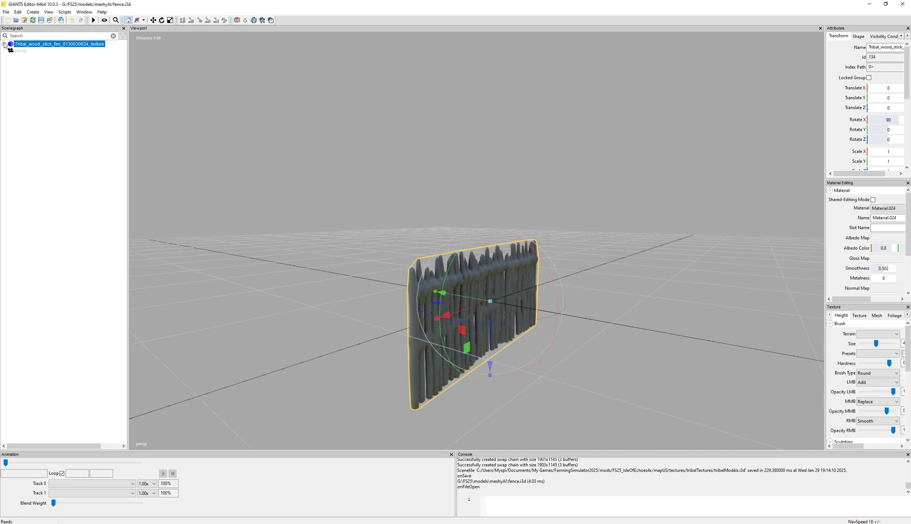
click(4, 44)
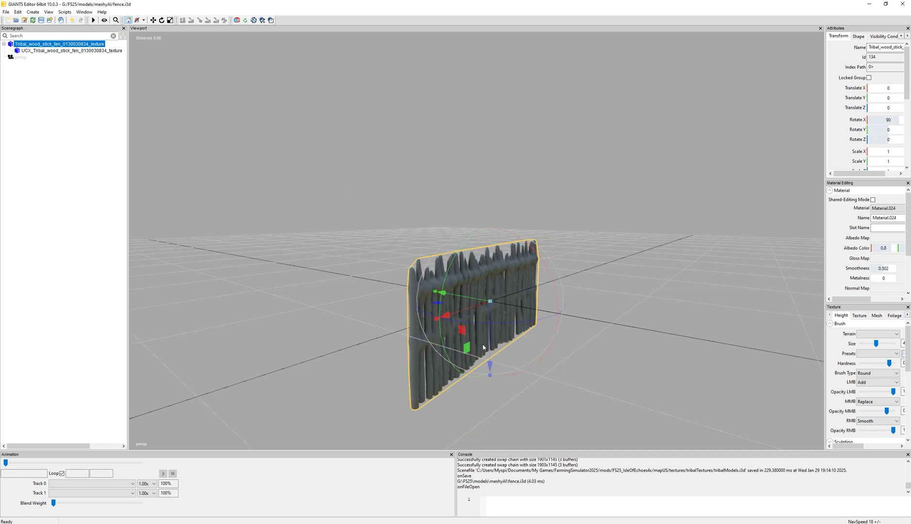
Step: Raise the stick fence to 0.438 on Y so it stands on the grid and rotate it to -9.77 about Y
drag(486, 350, 496, 308)
scroll(478, 267, up, 3)
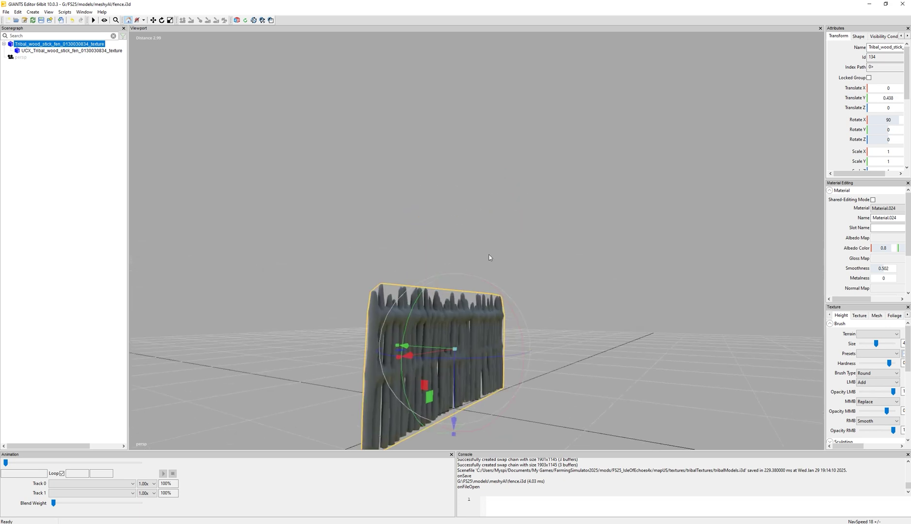
alt+drag(488, 261, 488, 318)
scroll(483, 314, down, 3)
drag(492, 281, 74, 66)
middle_drag(438, 204, 251, 144)
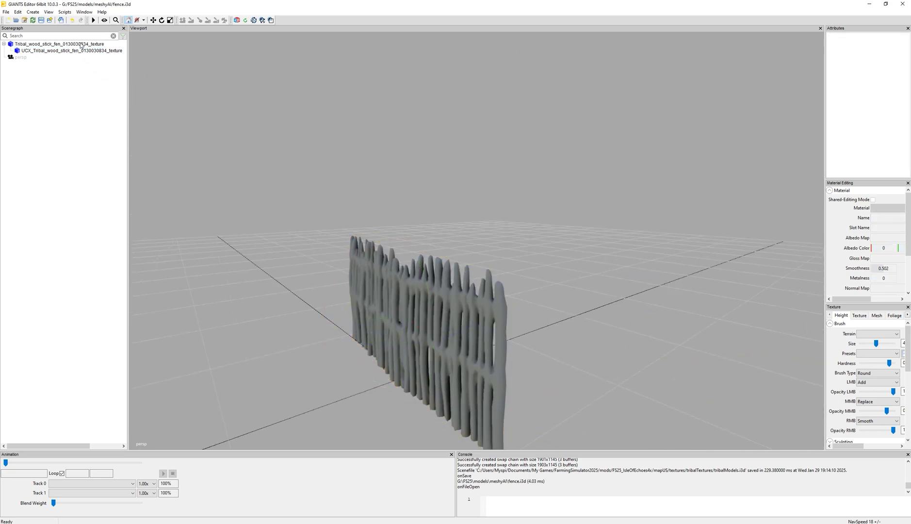
drag(825, 201, 652, 202)
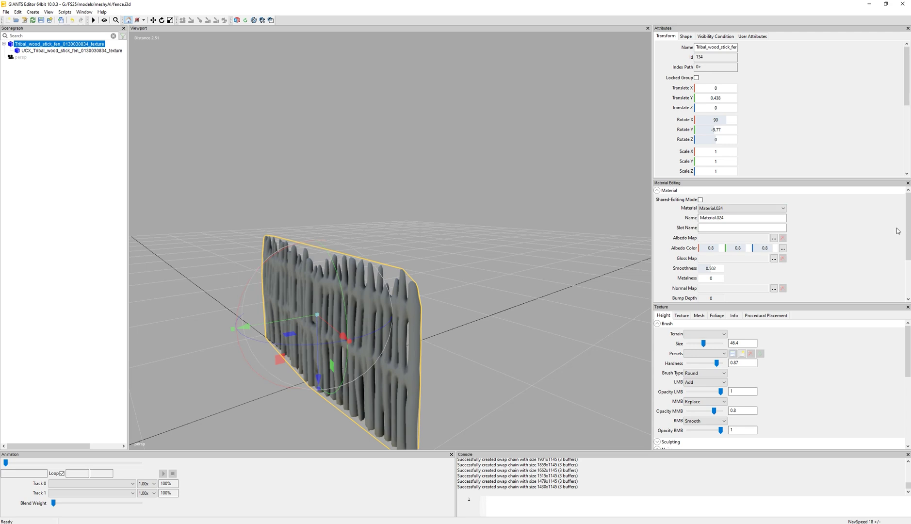
scroll(882, 236, down, 1)
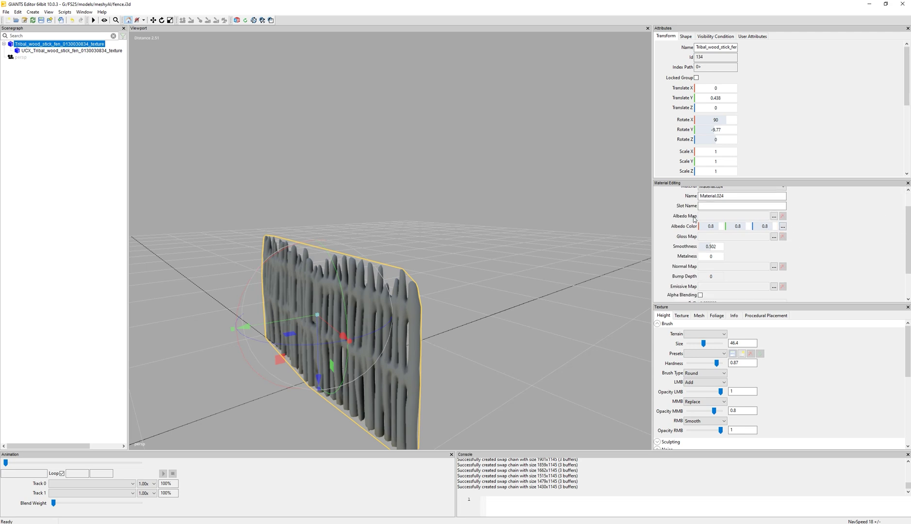
click(774, 217)
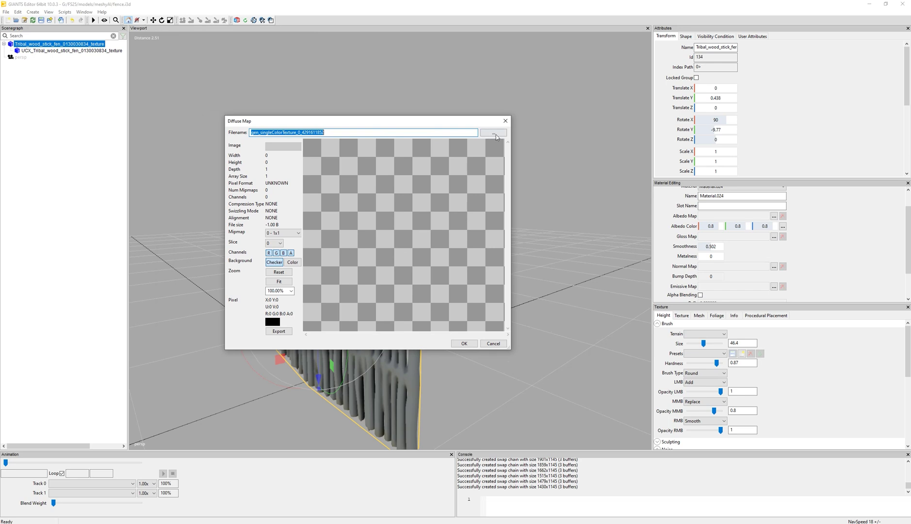
click(495, 133)
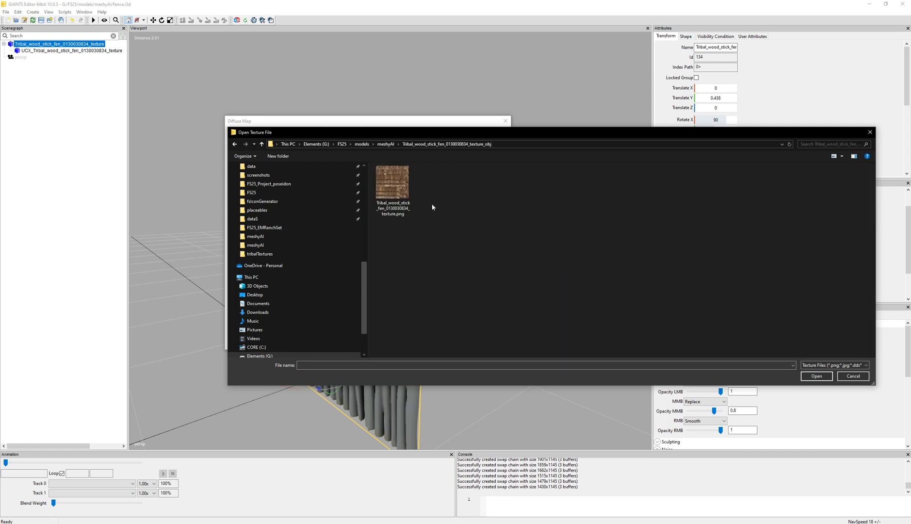
ctrl+scroll(433, 207, up, 4)
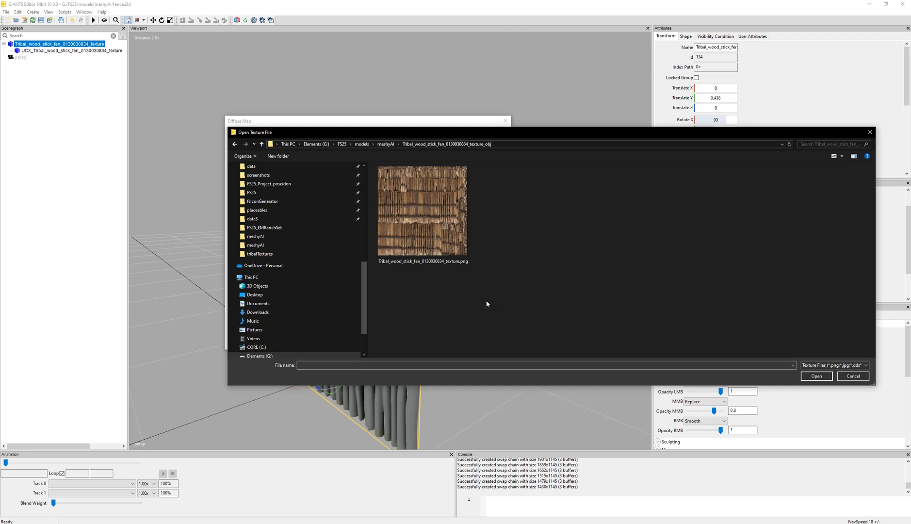
double_click(440, 215)
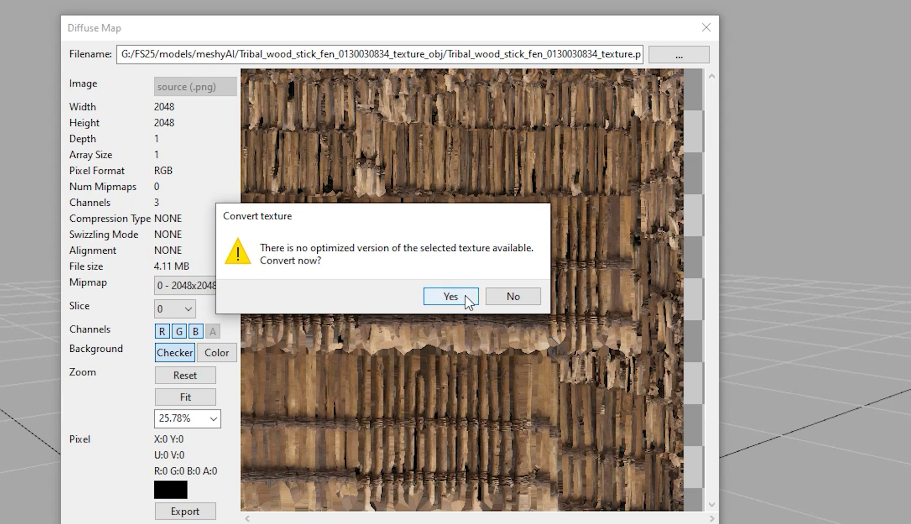
click(464, 298)
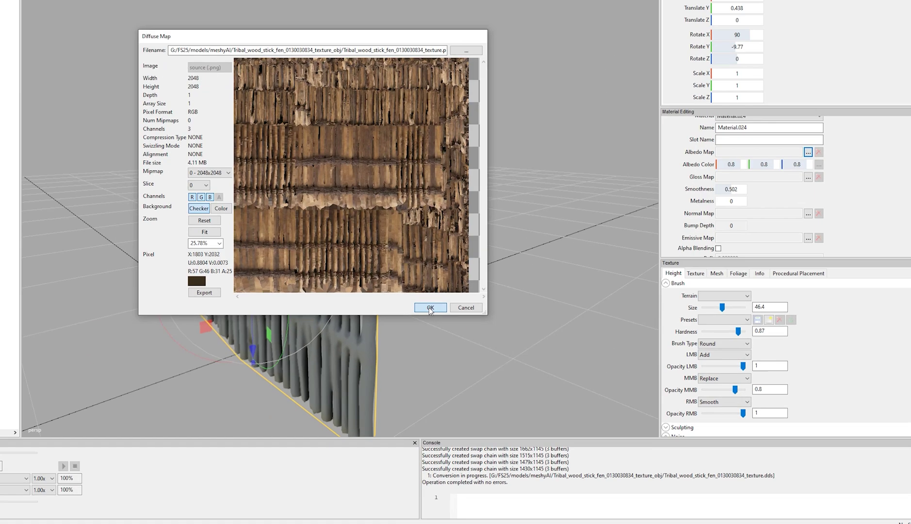
click(430, 308)
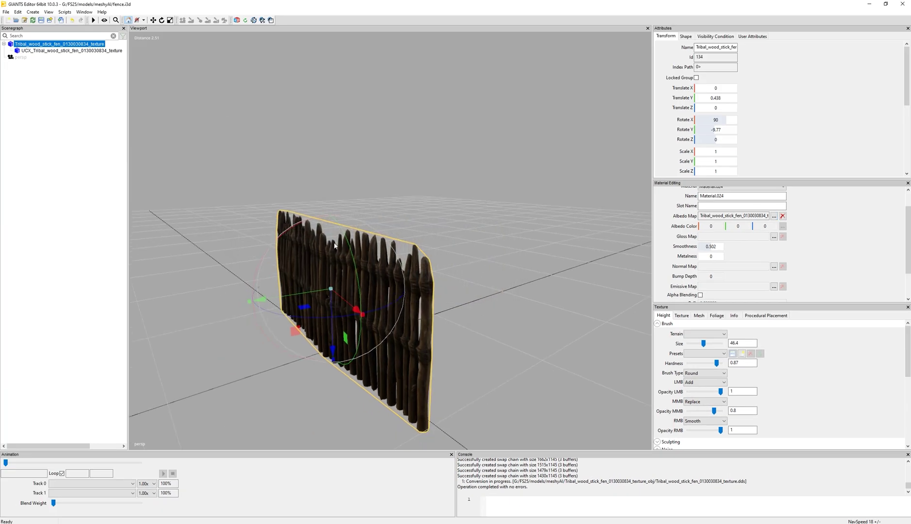
Step: Add a light to the scene to illuminate the textured fence
alt+drag(335, 243, 155, 226)
scroll(155, 228, up, 5)
click(32, 12)
click(42, 28)
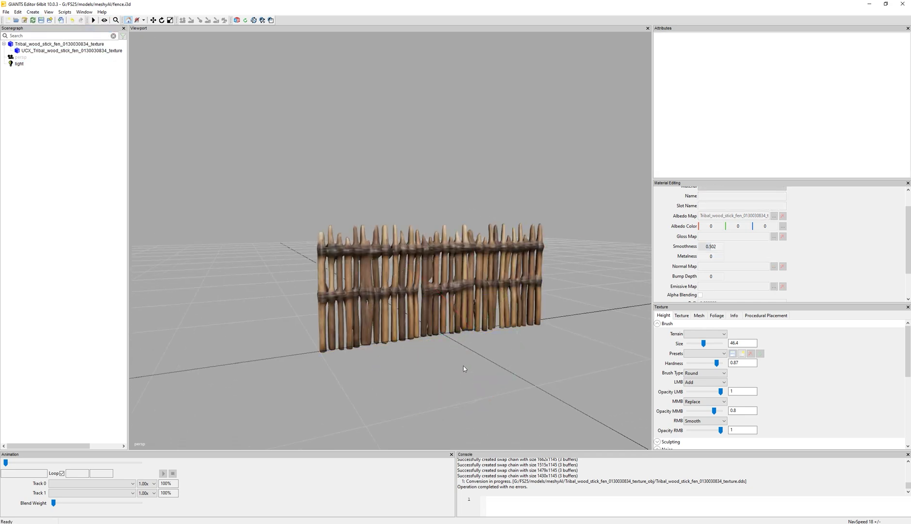
Step: Set the Smoothness of the stick fence's material to 0 and check the fence from different sides
alt+drag(380, 263, 458, 281)
scroll(459, 284, up, 4)
click(459, 283)
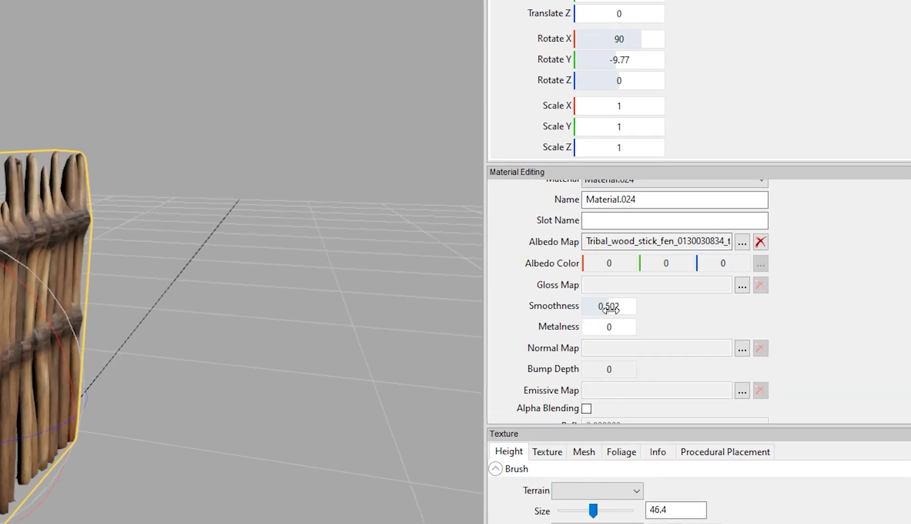
click(629, 304)
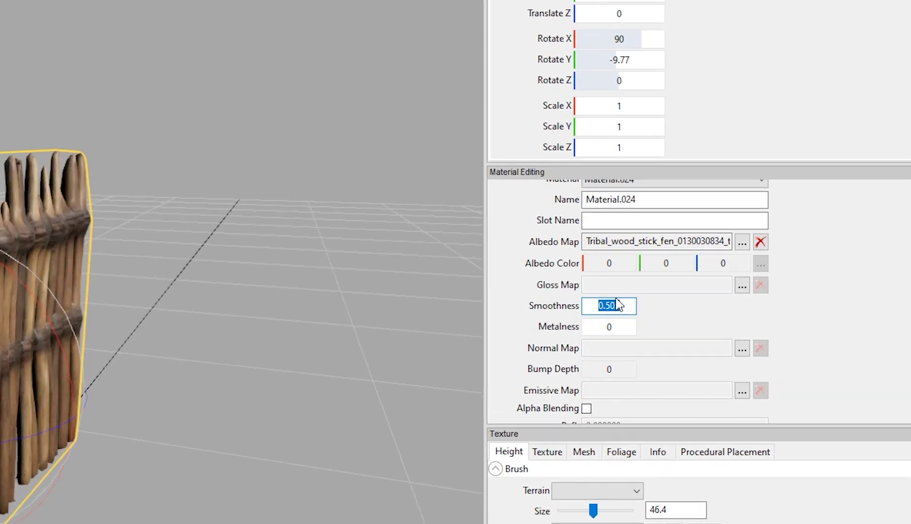
text(0)
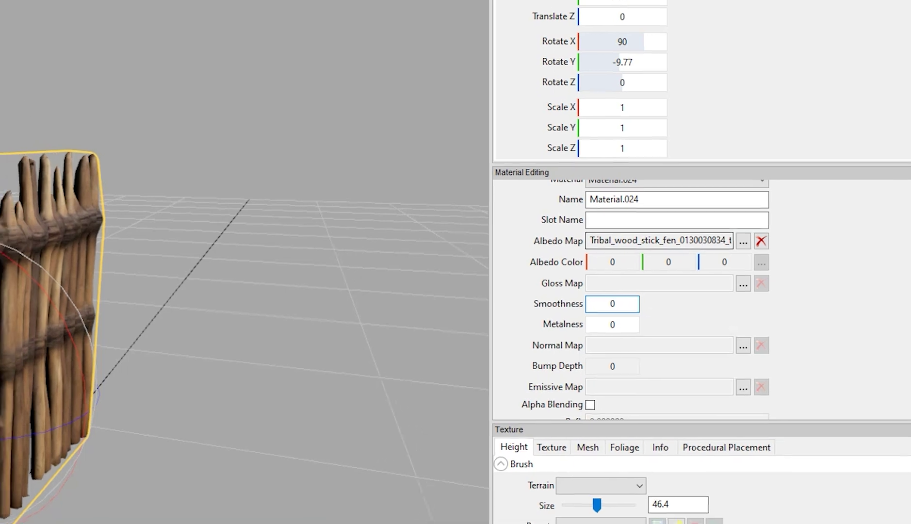
click(133, 55)
right_drag(194, 67, 213, 74)
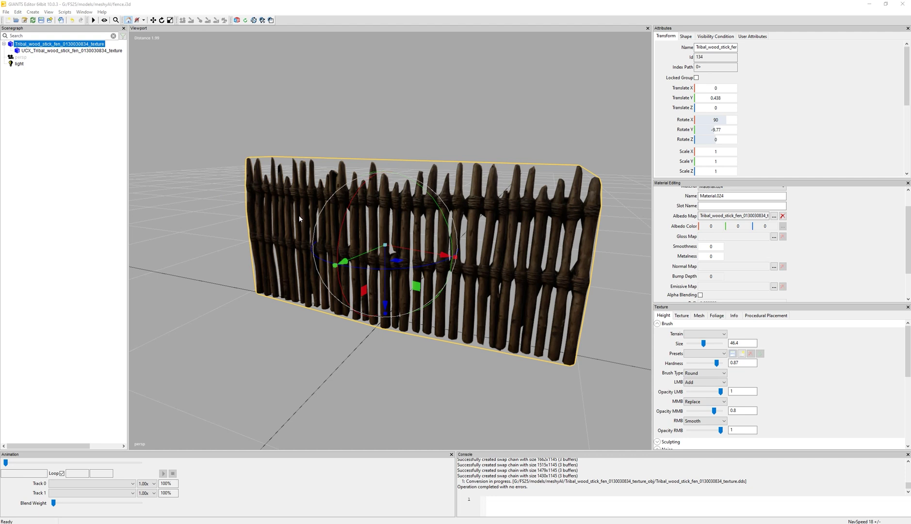
Step: Inspect the UCX collider nested under the stick fence and select the parent fence object
right_drag(299, 220, 304, 218)
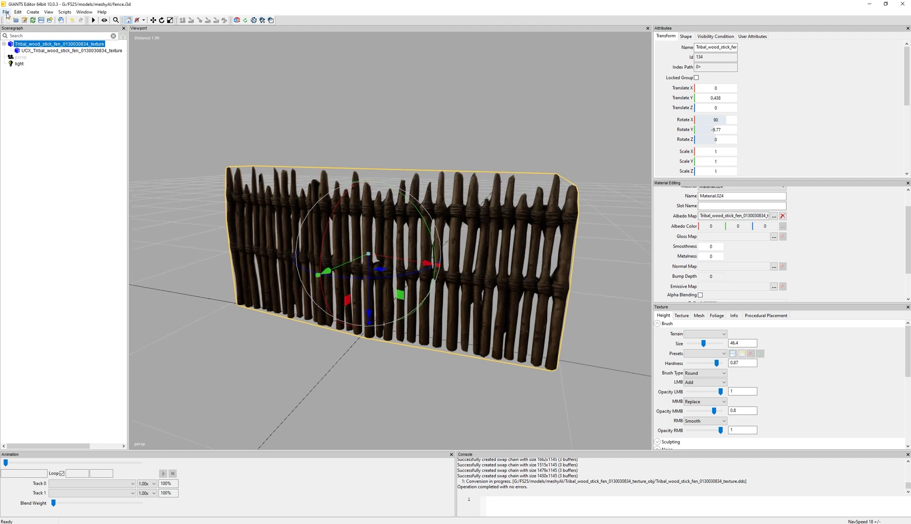
click(67, 78)
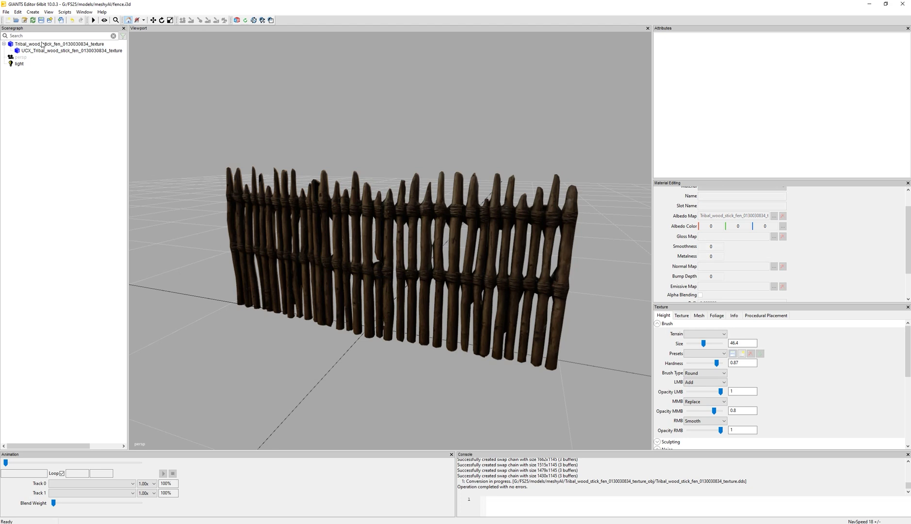
click(37, 45)
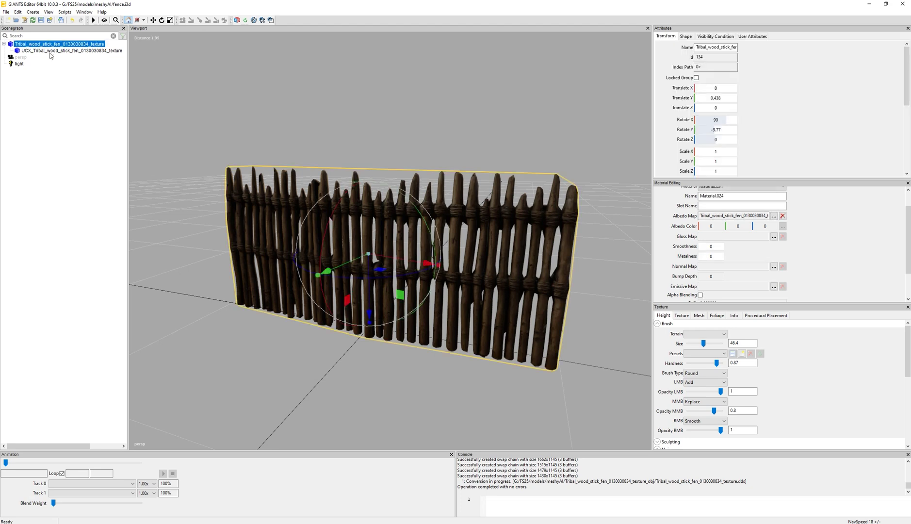
click(82, 56)
click(97, 52)
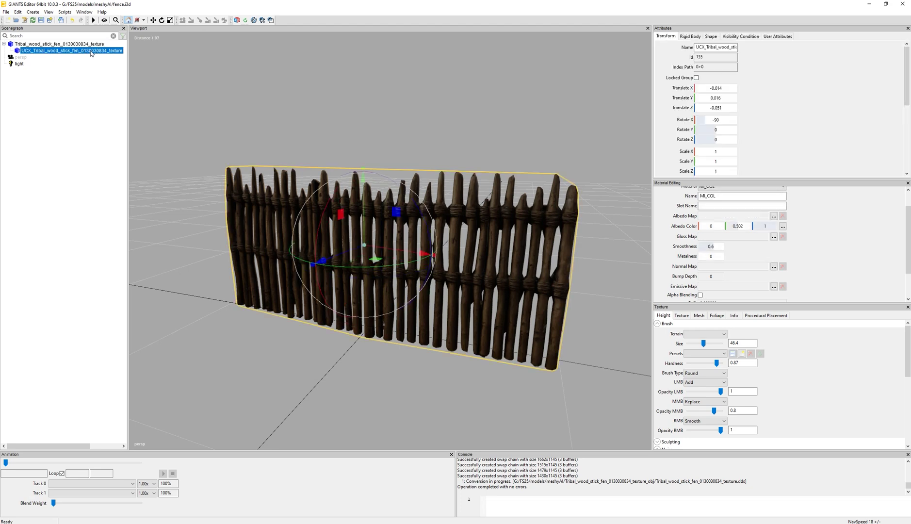
click(72, 45)
Step: Export the selected fence with its files as fence.i3d into the map's textures/tribalTextures folder
click(7, 12)
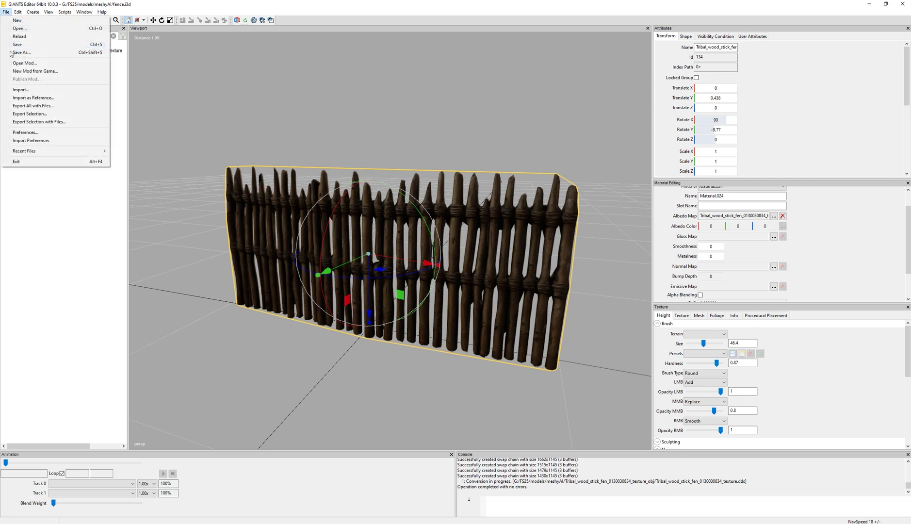
click(54, 124)
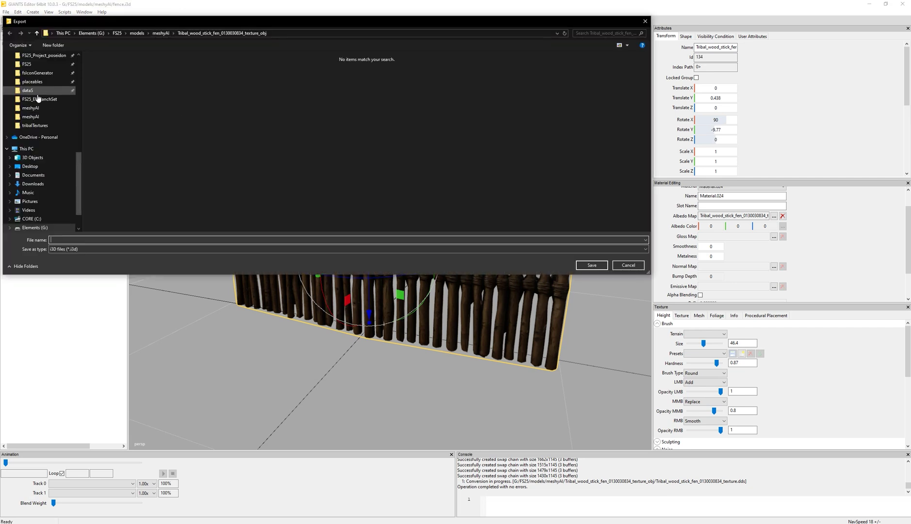
scroll(34, 92, up, 2)
click(28, 64)
double_click(130, 67)
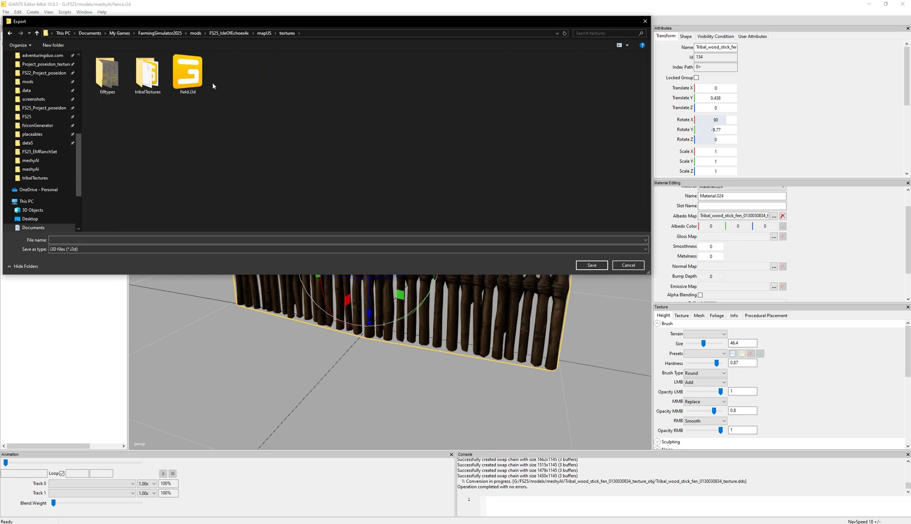
double_click(152, 73)
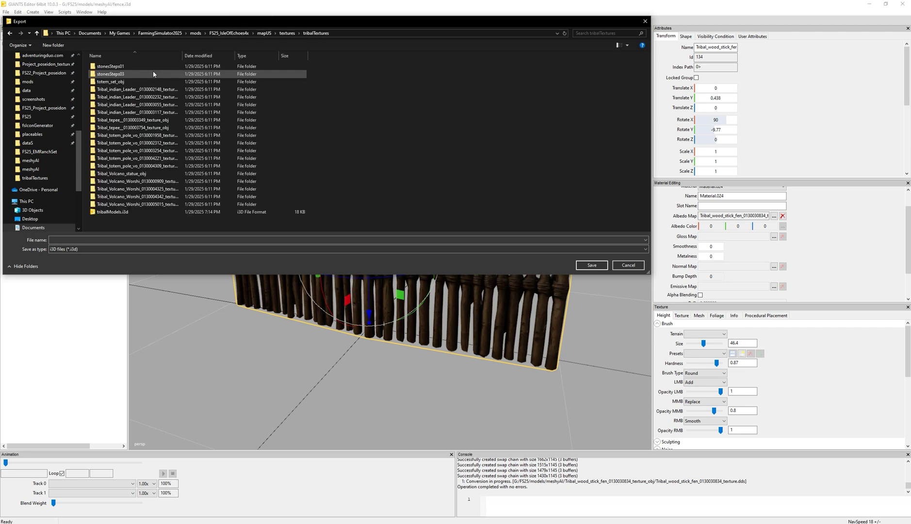
click(117, 238)
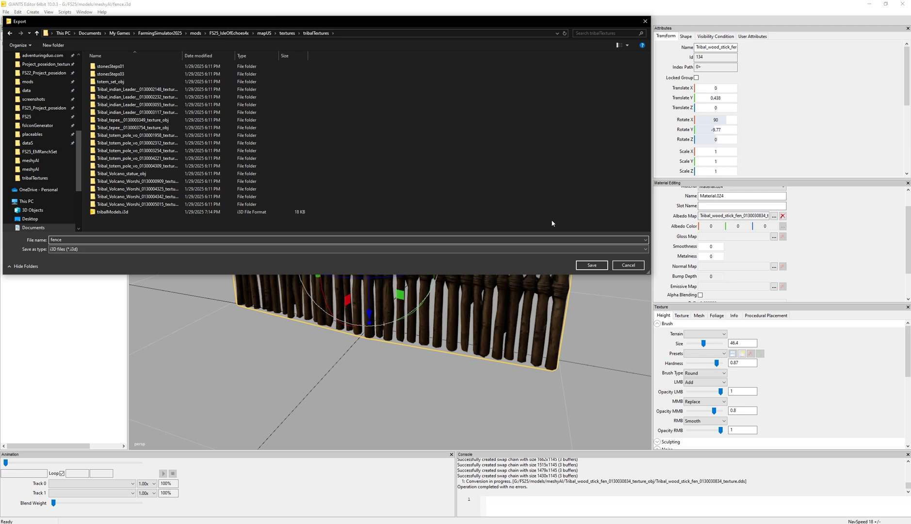
click(591, 266)
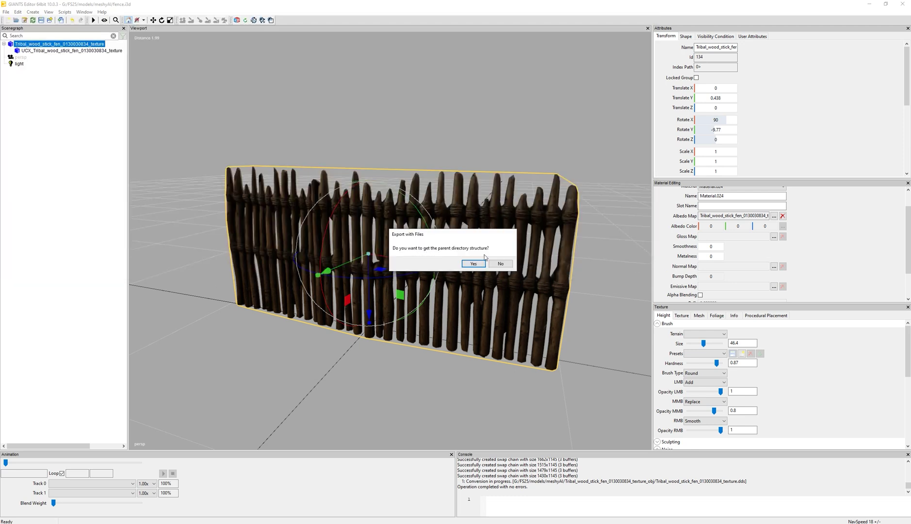
click(500, 265)
click(473, 264)
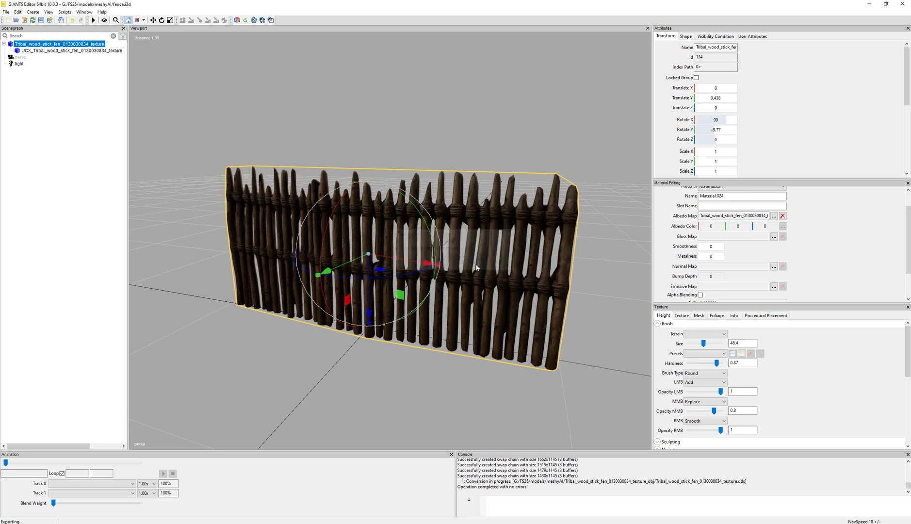
Step: Save the source fence scene and open the exported fence.i3d from the map's tribalTextures folder
click(6, 12)
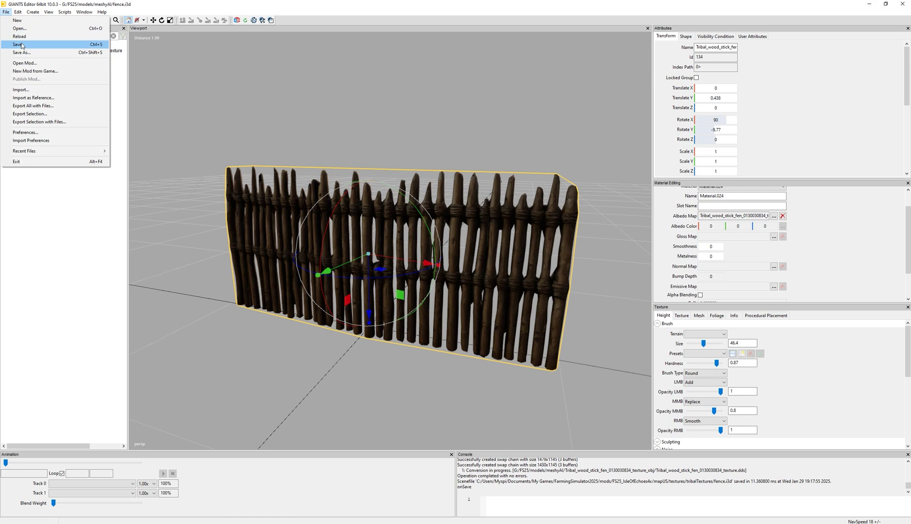
click(17, 44)
click(6, 12)
click(19, 29)
double_click(162, 221)
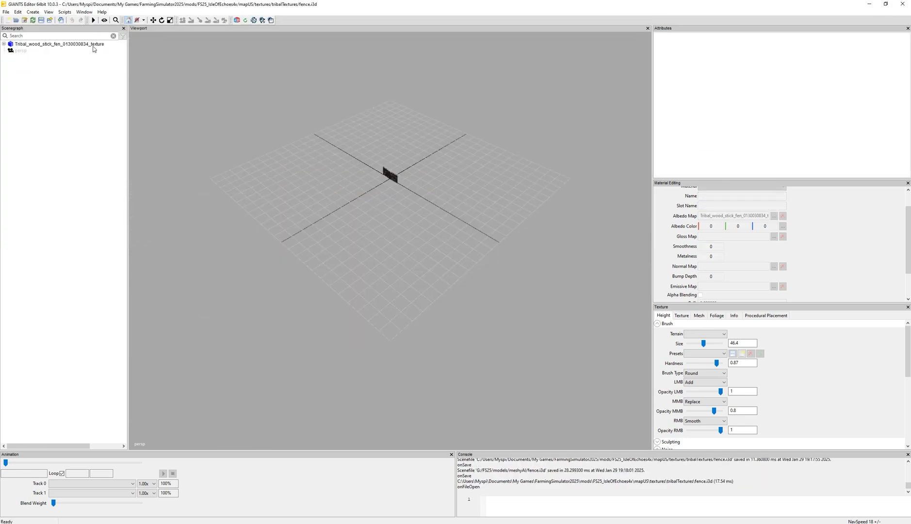
Step: Assign a custom shader from the Farming Simulator 25 data/shaders folder to the stick fence's material
click(77, 44)
key(f)
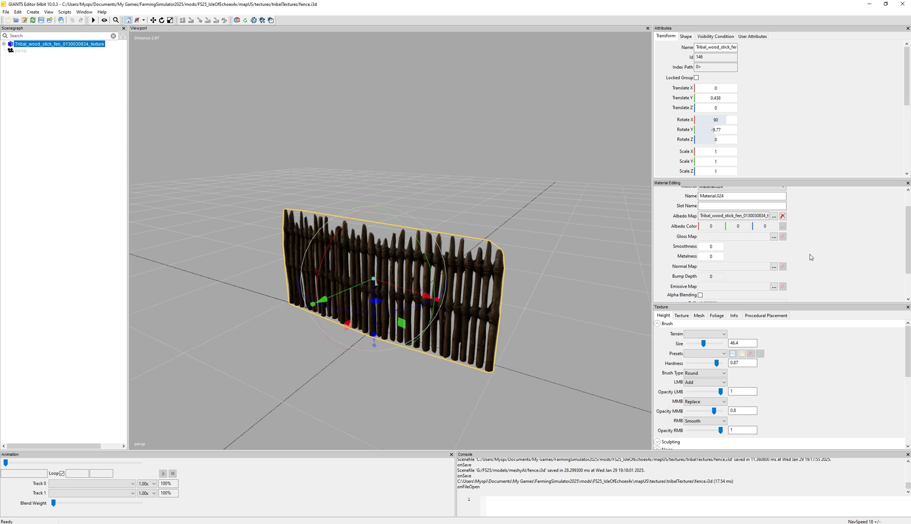
scroll(811, 258, down, 3)
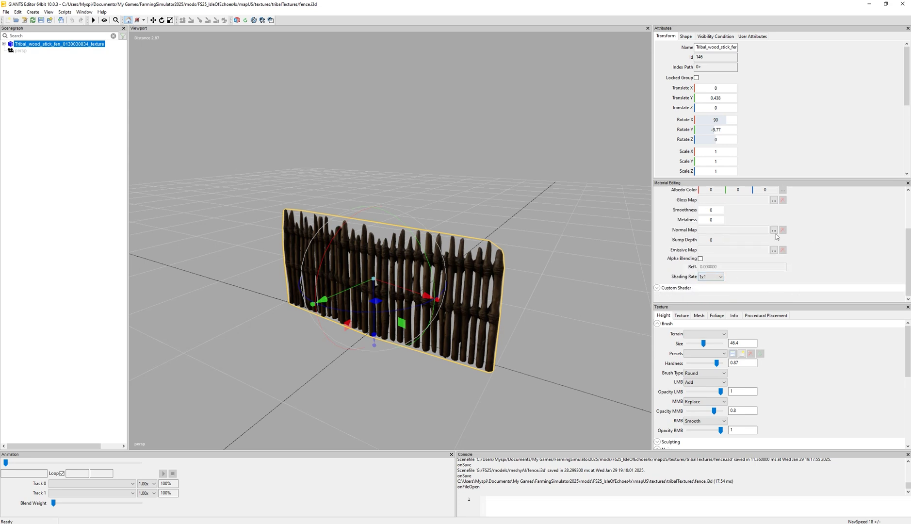
click(657, 288)
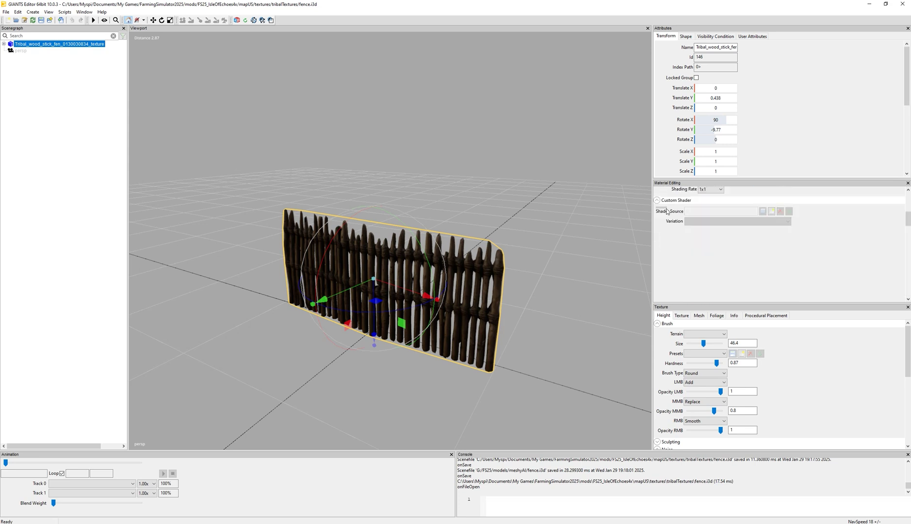
click(771, 211)
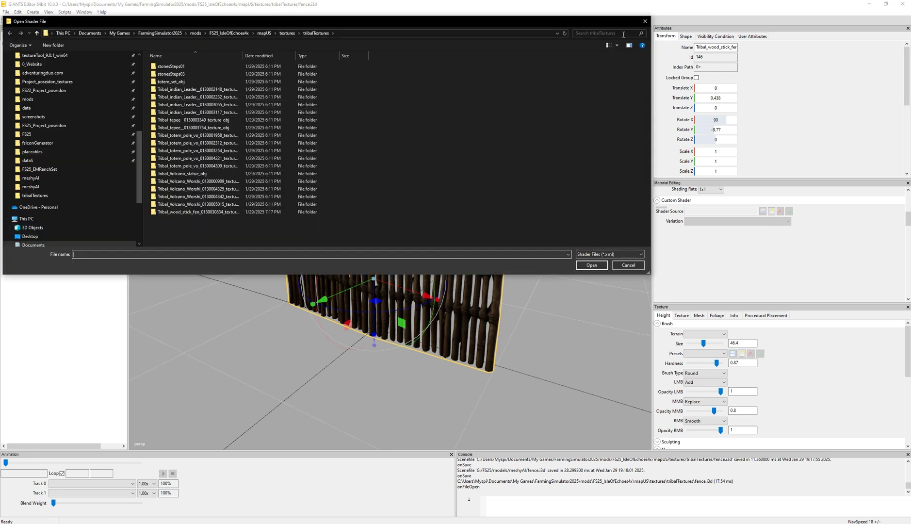
click(27, 107)
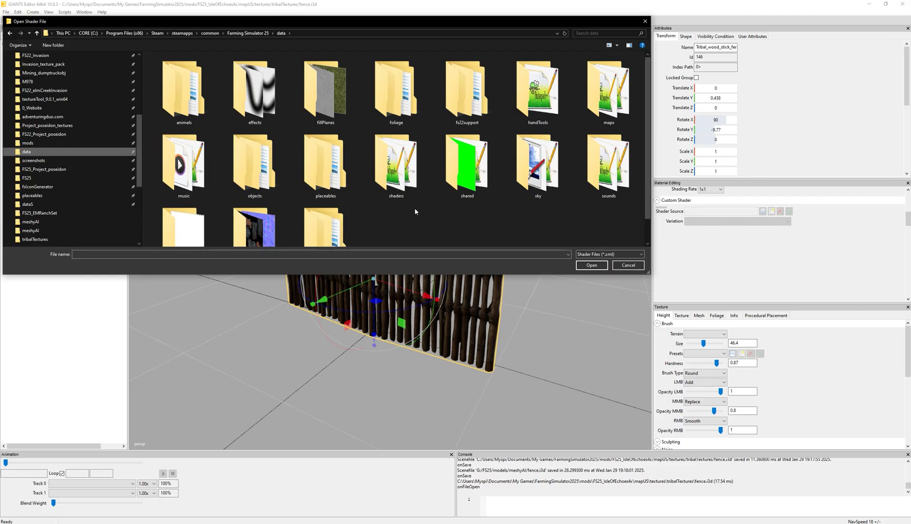
double_click(396, 166)
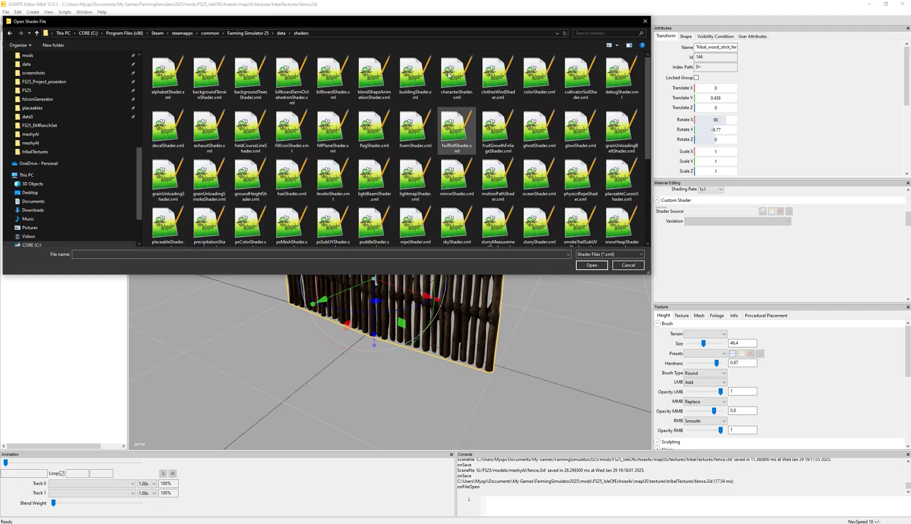
scroll(359, 128, down, 3)
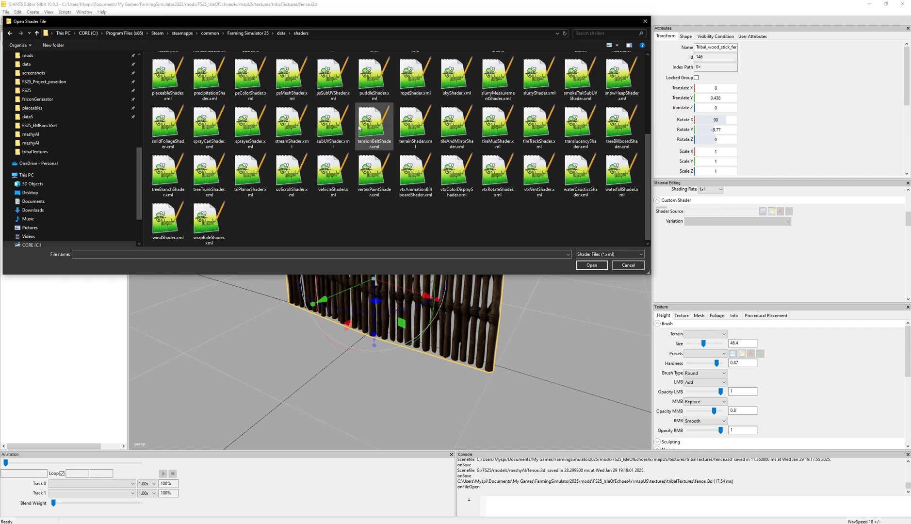
double_click(372, 125)
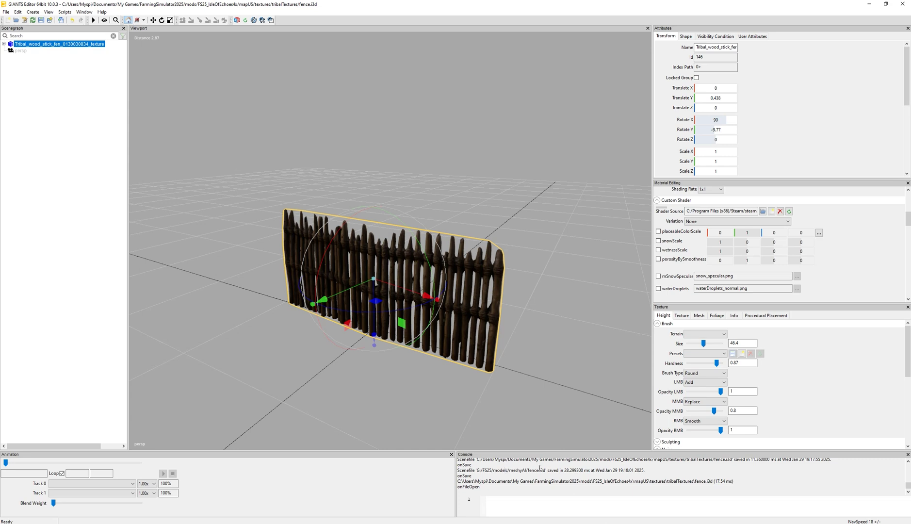
Step: Check the console log for problems and examine the shaded stick fence from different sides
drag(486, 491, 455, 477)
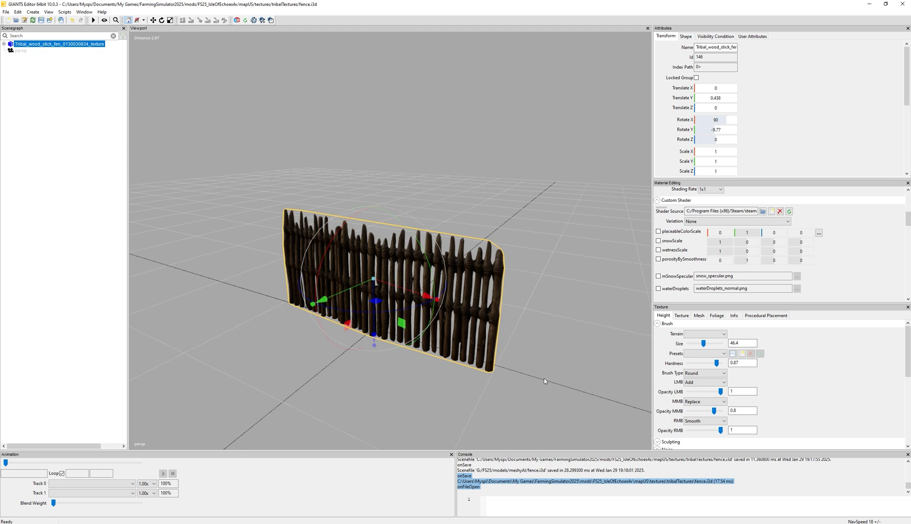
click(449, 293)
alt+drag(449, 295, 300, 287)
scroll(457, 289, up, 3)
right_drag(299, 287, 319, 303)
right_drag(449, 274, 388, 276)
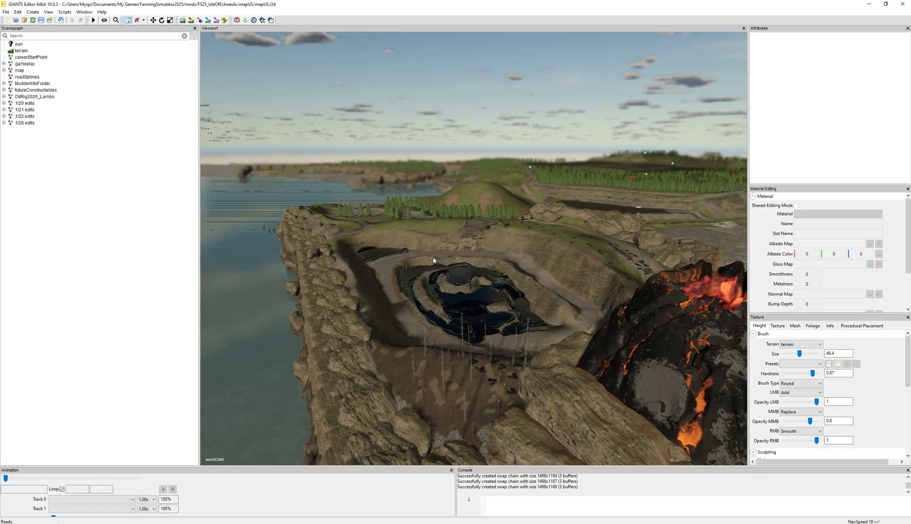
right_drag(434, 257, 367, 299)
key(w)
Step: Import fence.i3d into the mapUS.i3d map, place it on the grass beside the dirt path and rotate it to 63.463 about Y
click(61, 20)
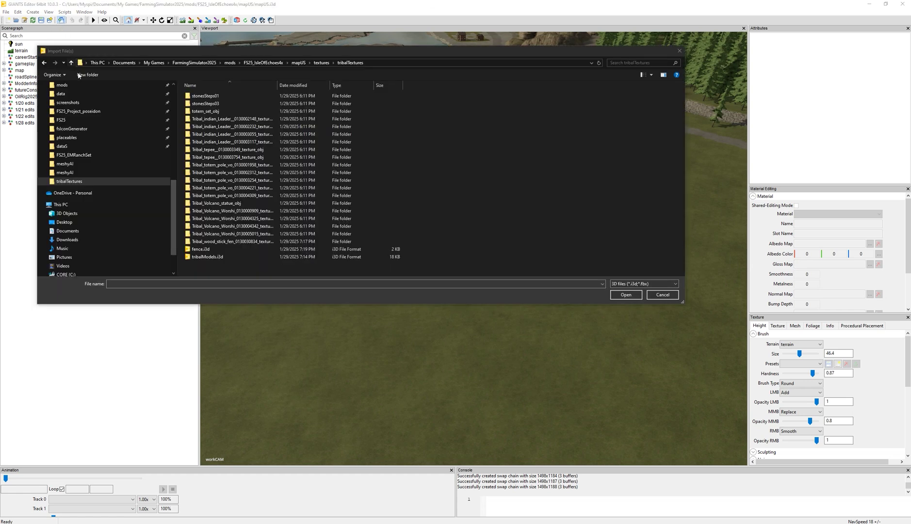
double_click(201, 248)
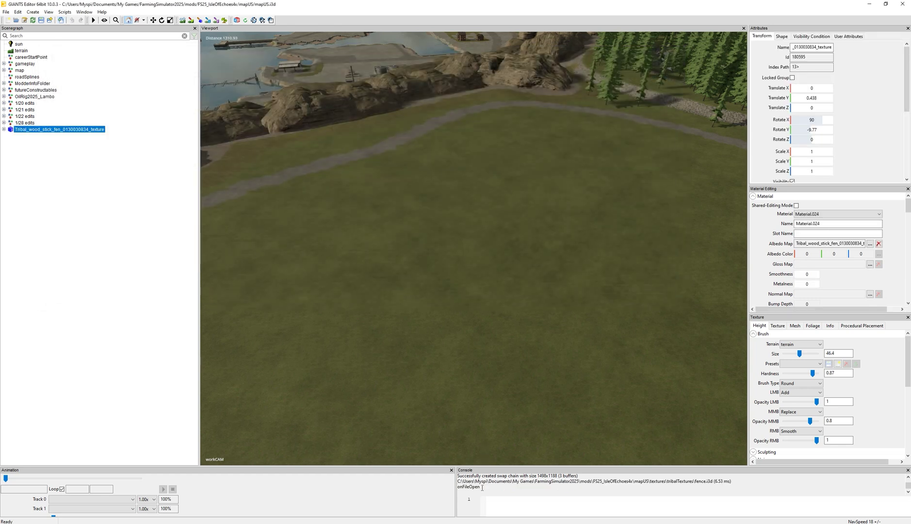
click(60, 135)
click(61, 130)
scroll(283, 194, up, 3)
alt+drag(282, 194, 323, 201)
scroll(318, 201, up, 5)
key(ctrl+b)
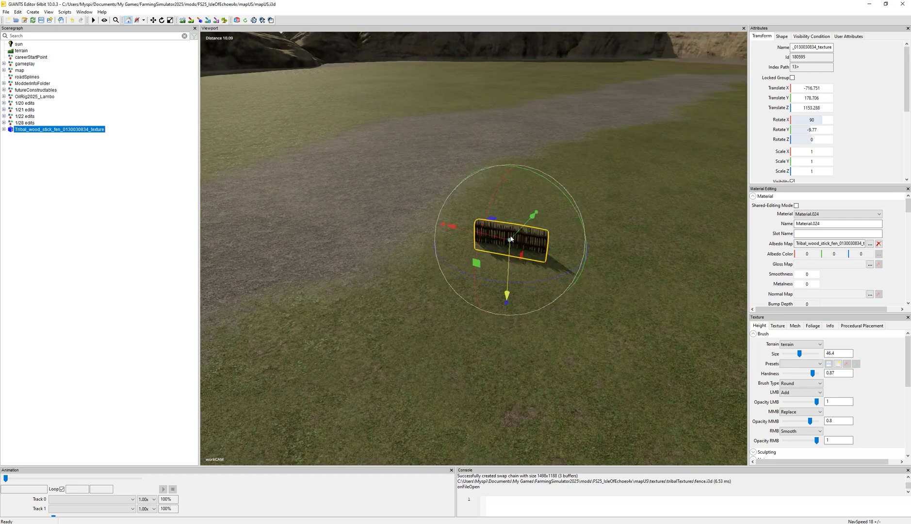
drag(518, 251, 640, 248)
Step: Scale the imported fence to 2 on X, Y and Z and raise it to 179.196 on Y
click(809, 152)
text(2)
key(Return)
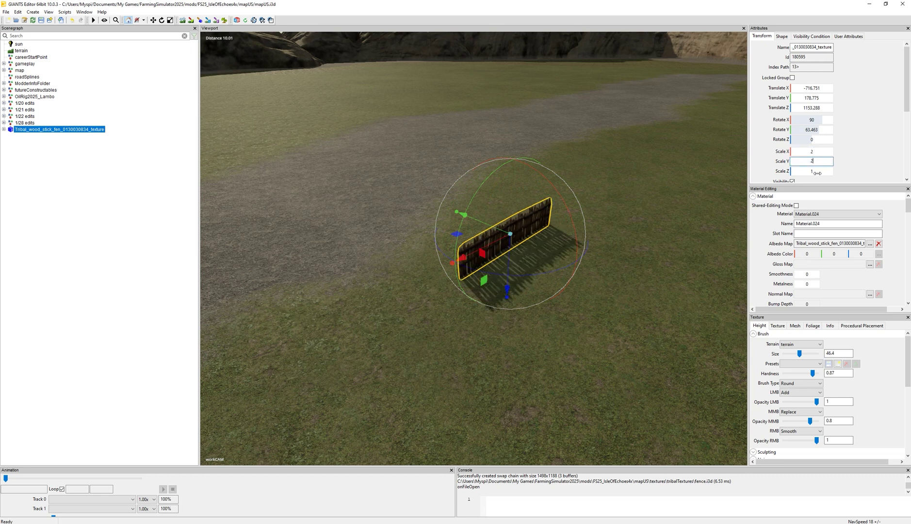
click(819, 162)
text(2)
key(Return)
click(817, 173)
text(2)
key(Return)
mouse_move(507, 272)
mouse_down()
mouse_move(502, 244)
mouse_move(510, 259)
mouse_up()
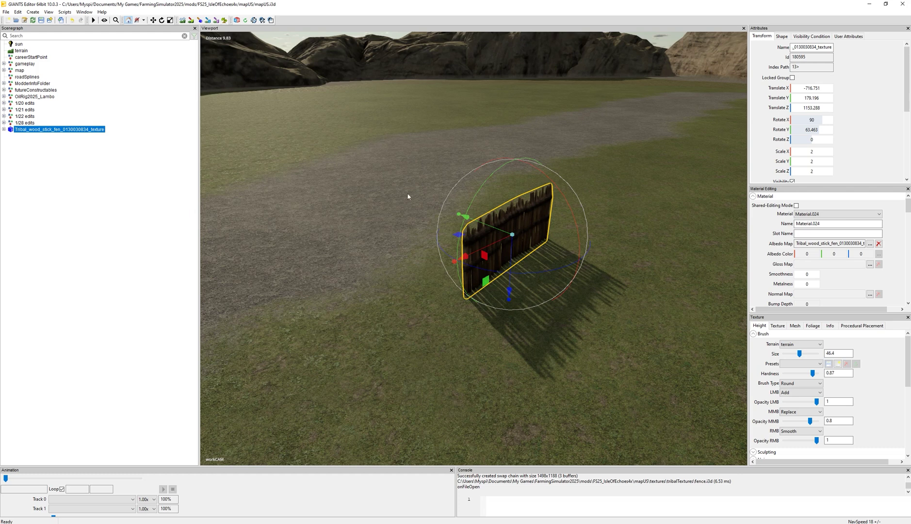
click(61, 20)
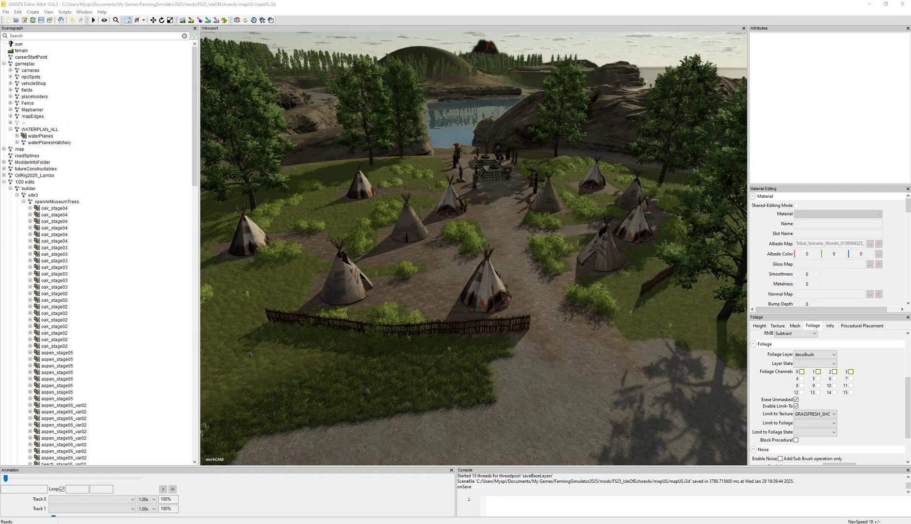
Step: Look over the tribal village on the map, with its tepees, totem poles and stick fences
alt+drag(441, 250, 466, 229)
scroll(464, 253, up, 3)
mouse_move(466, 228)
right_down()
mouse_move(444, 214)
mouse_move(449, 221)
right_up()
scroll(450, 221, down, 6)
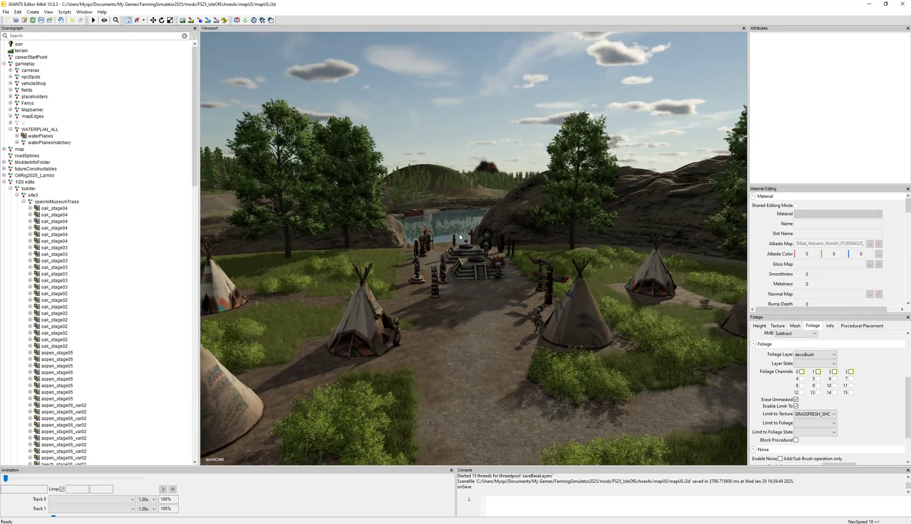
alt+drag(450, 221, 459, 238)
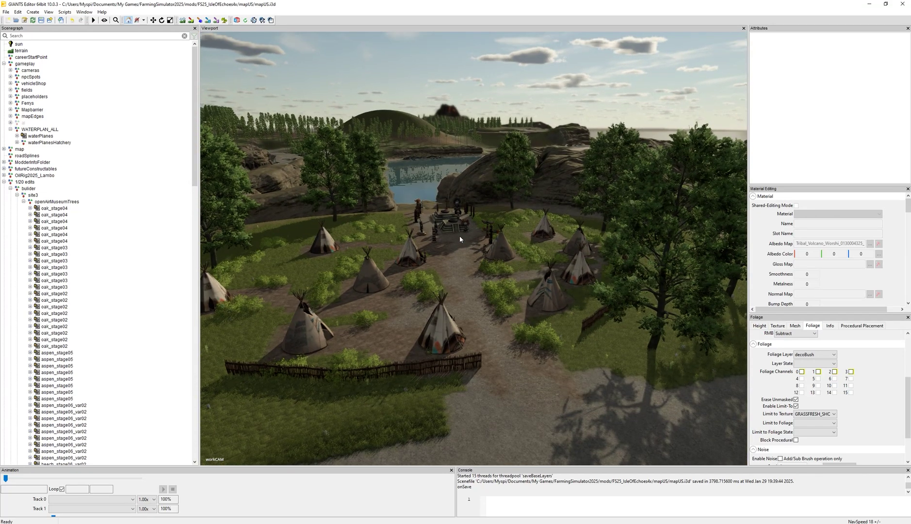
alt+drag(460, 237, 459, 238)
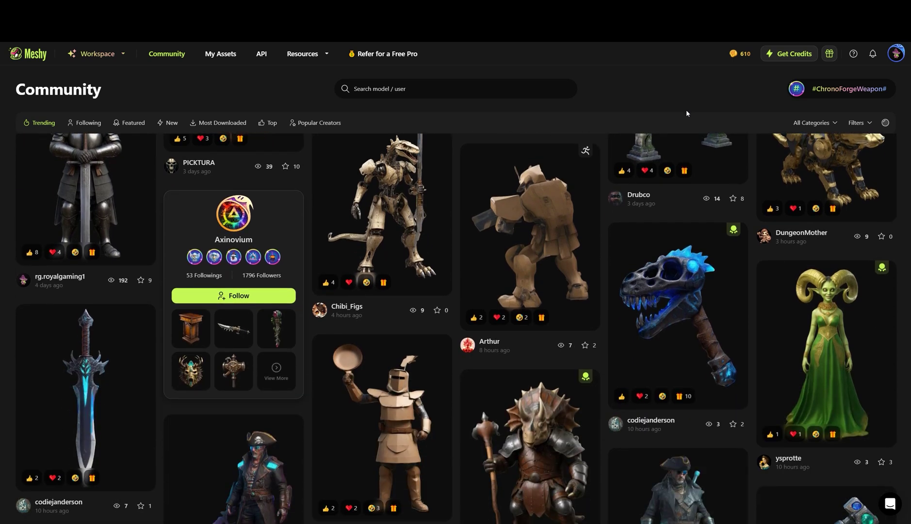
Step: Switch to Meshy and browse the trending models in the Community gallery
scroll(686, 113, down, 3)
scroll(686, 114, down, 3)
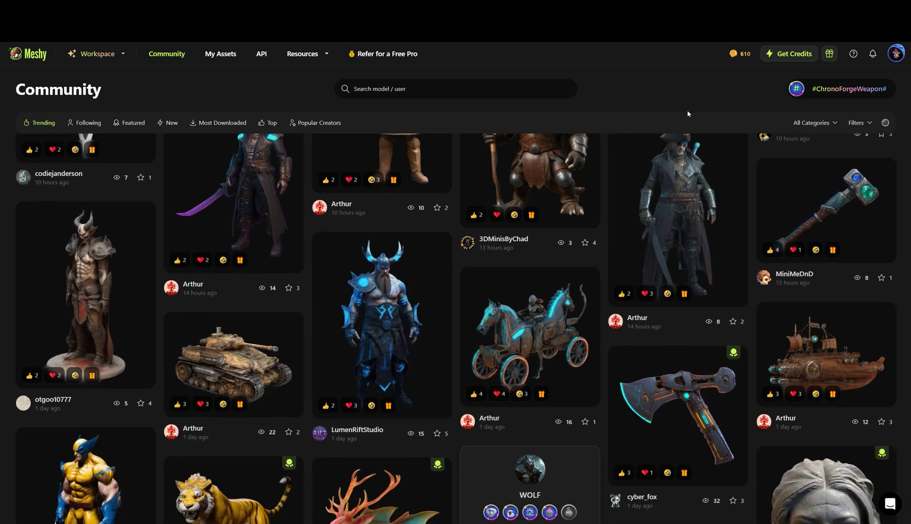
scroll(687, 114, down, 5)
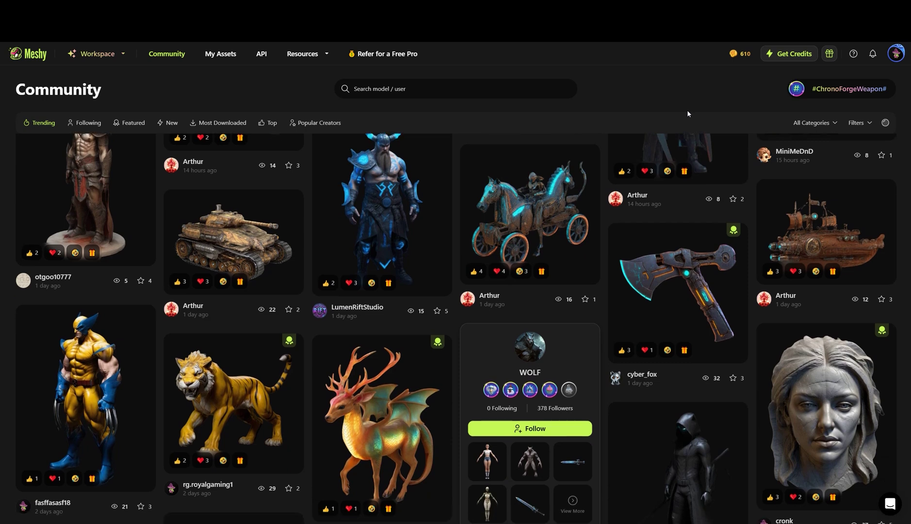
scroll(687, 113, down, 2)
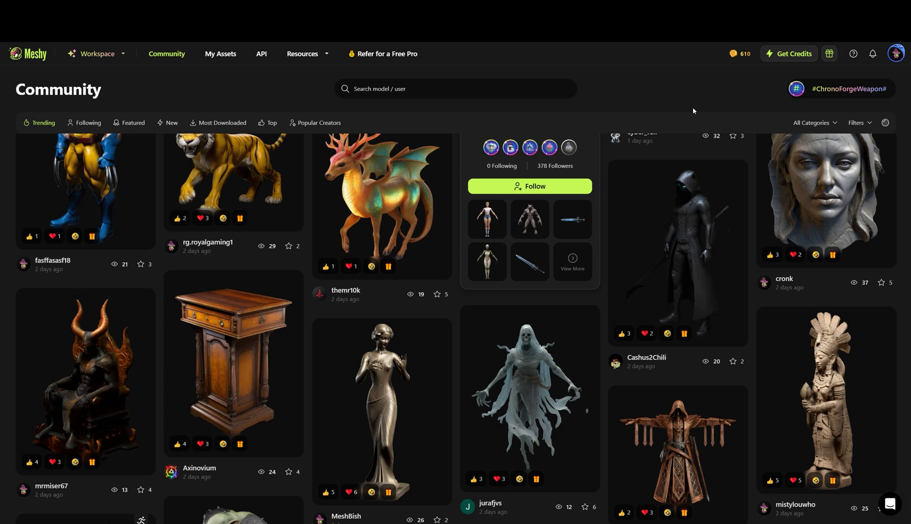
scroll(694, 110, down, 8)
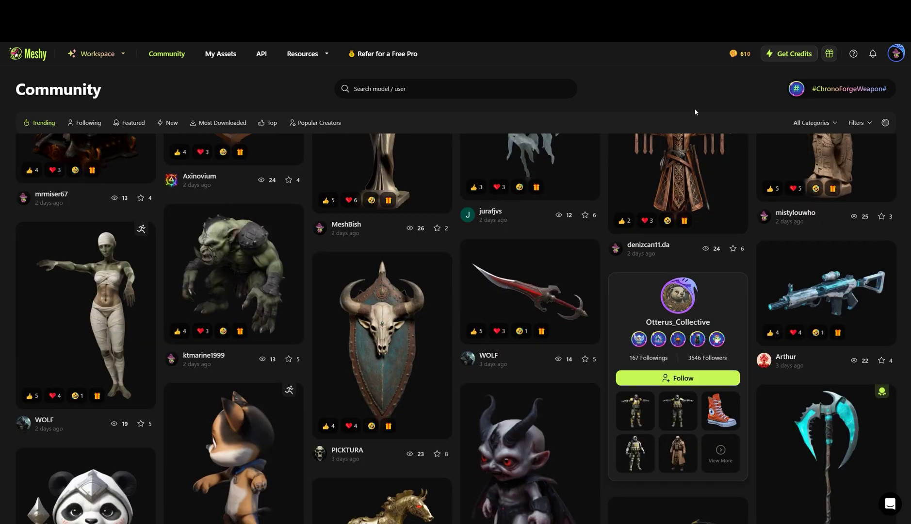